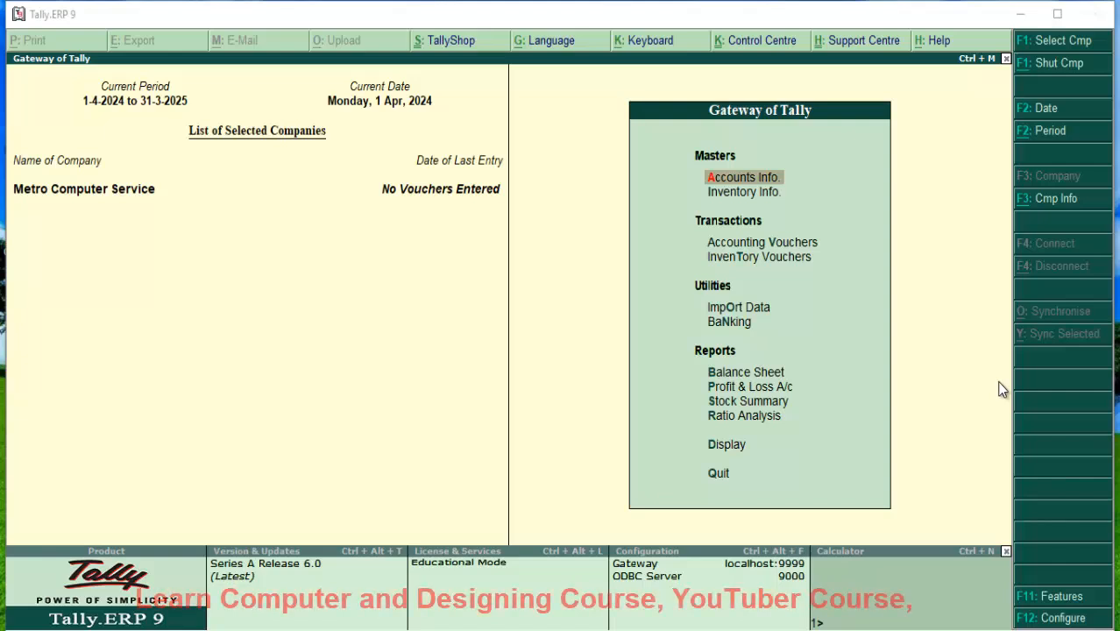
Display the Cash ledger from the single-ledger options to review its group and details, and return to the ledger list.
left_click(584, 217)
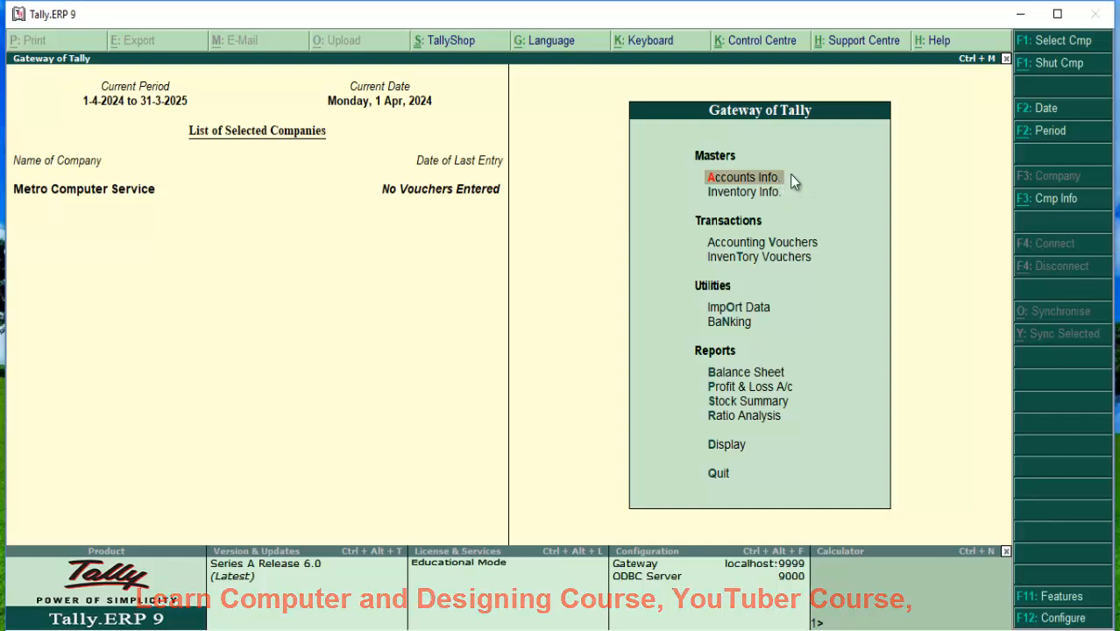
key("Return")
key("Down")
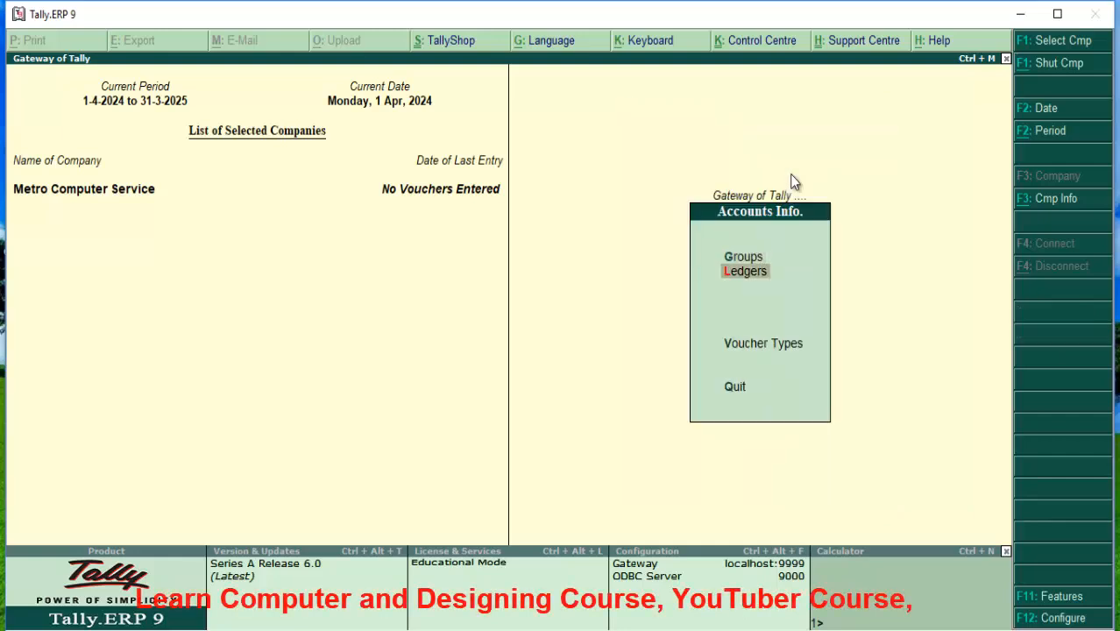
key("Return")
key("Down")
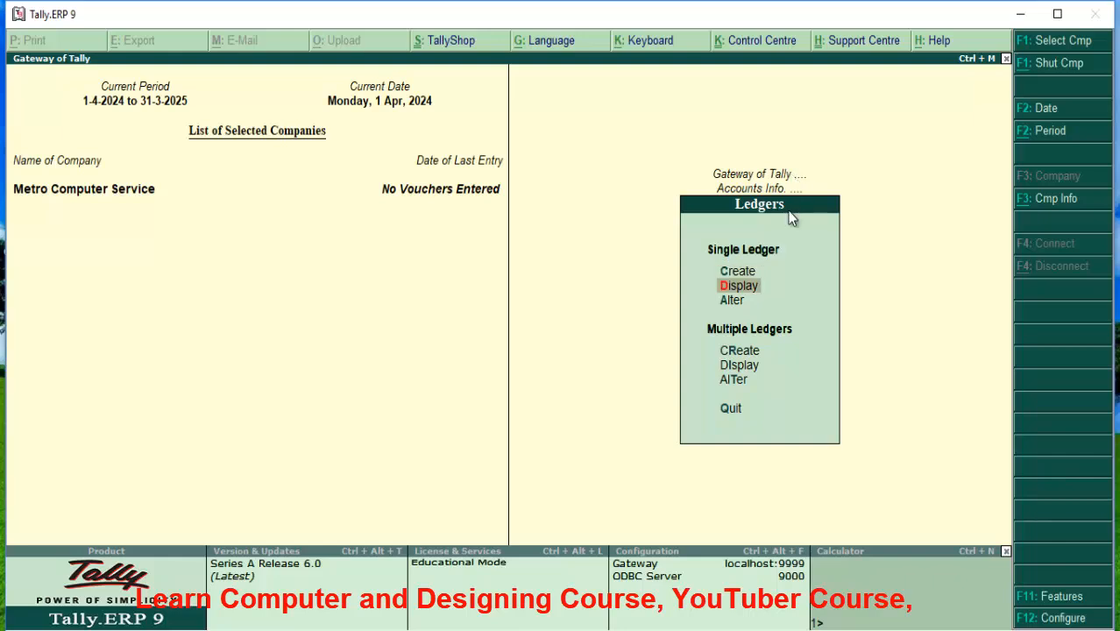
left_click(756, 296)
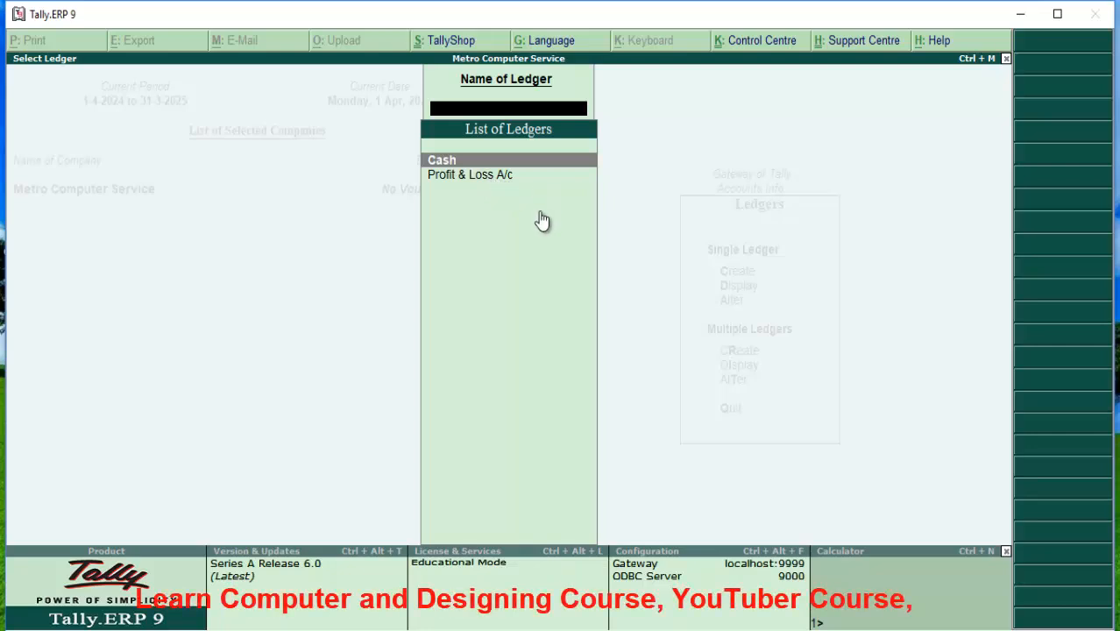
key("Return")
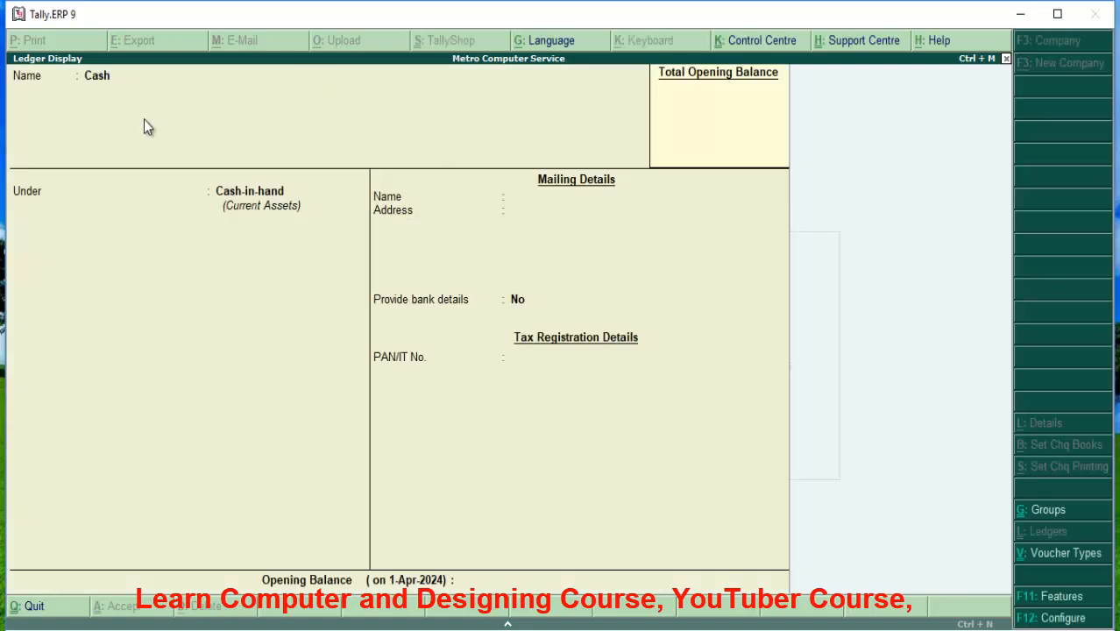
key("Escape")
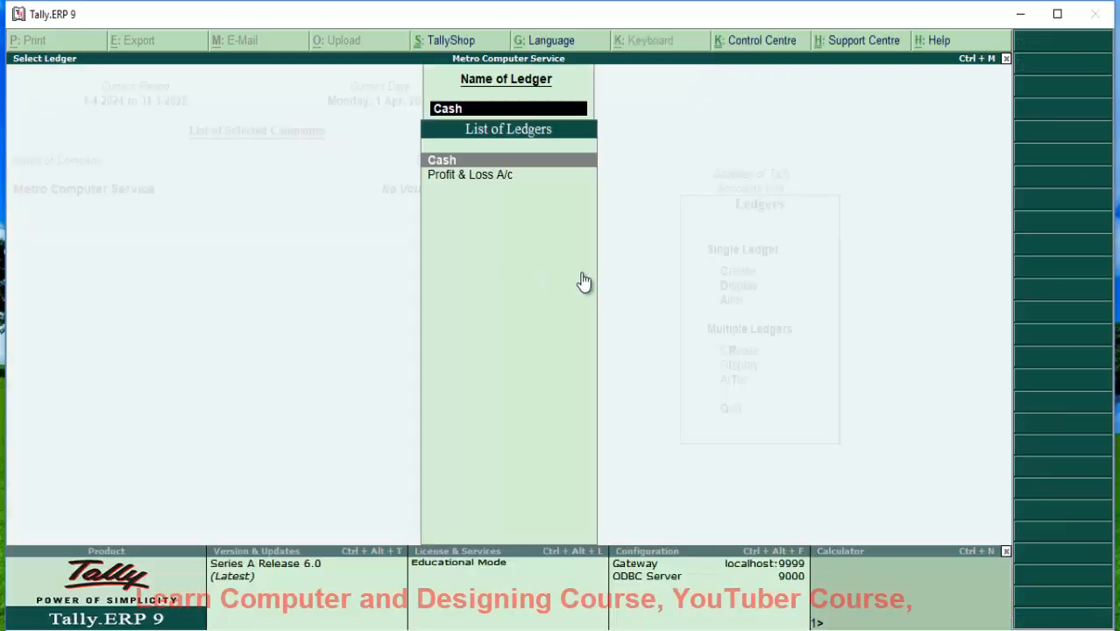
Display the Profit & Loss A/c ledger to review its group, and return to the Gateway of Tally.
left_click(487, 176)
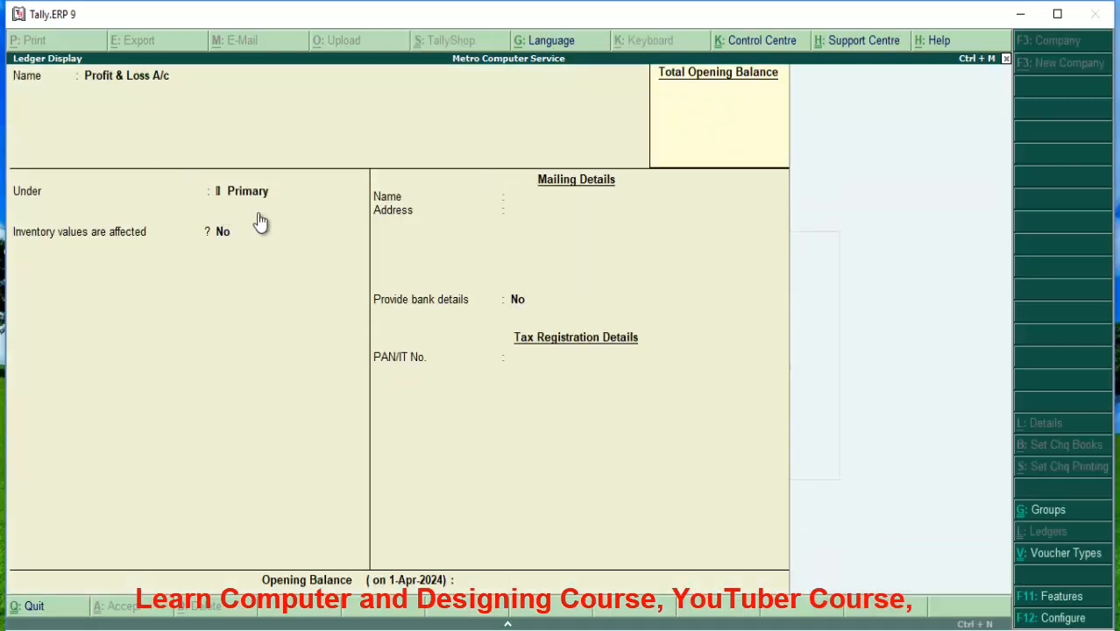
key("Escape")
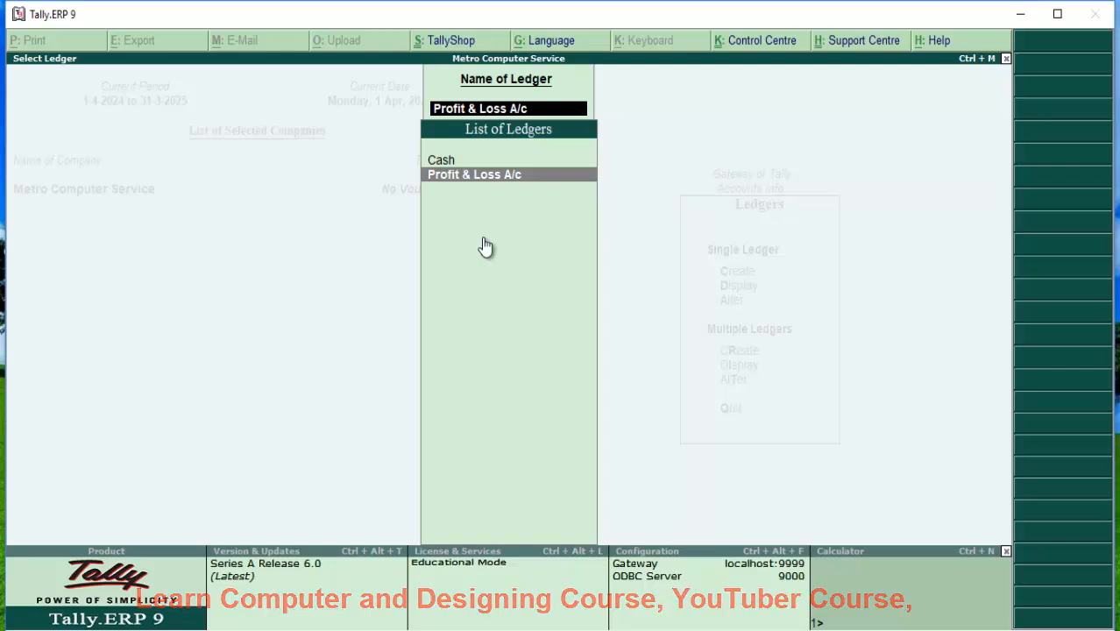
key("Escape")
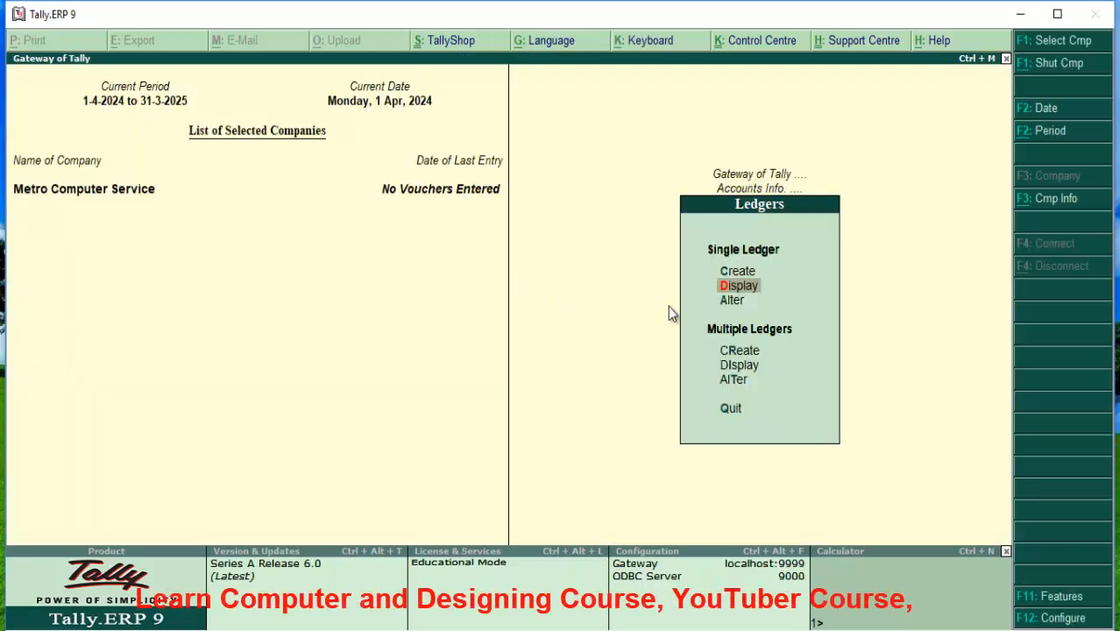
key("Escape")
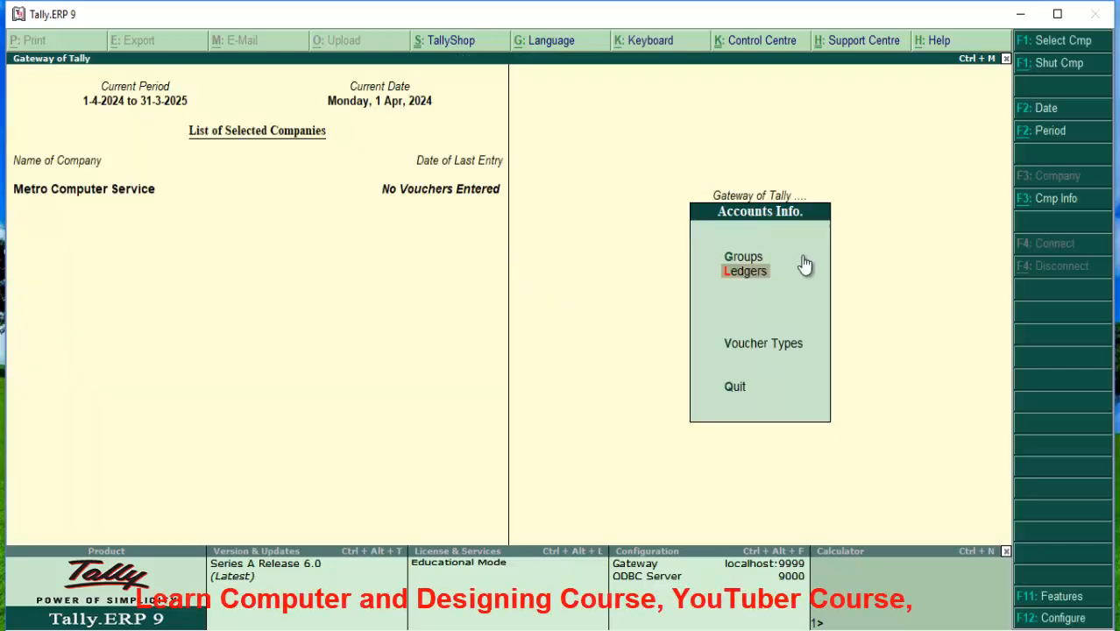
key("Escape")
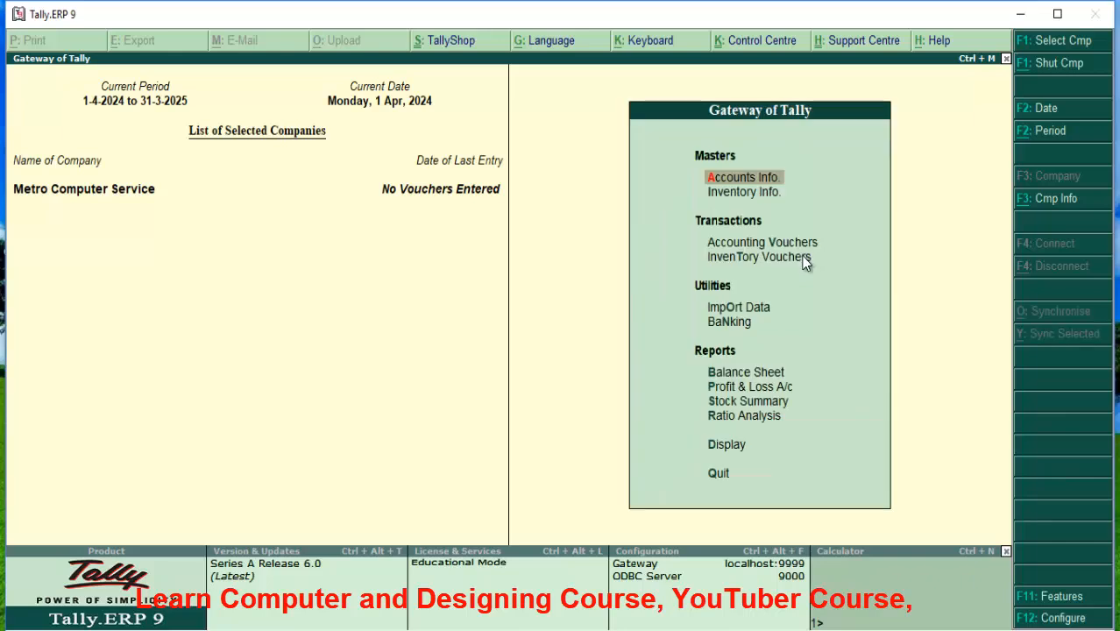
Create a single ledger named Sale Ledger under Sales Accounts with inventory values affected set to Yes, and save it.
key("Return")
key("Down")
key("Return")
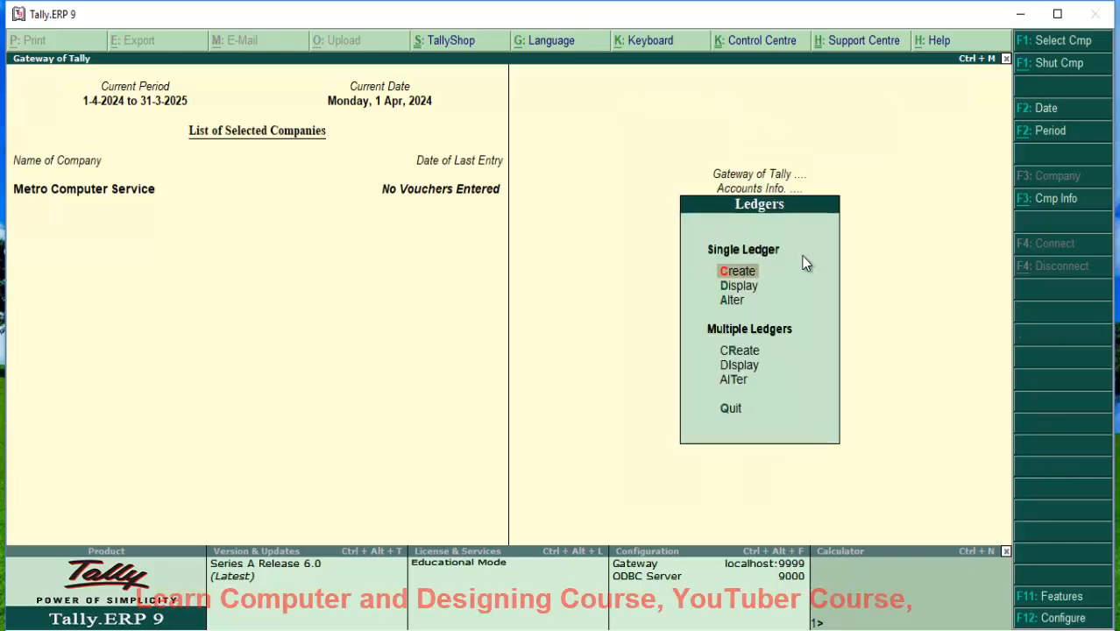
key("Return")
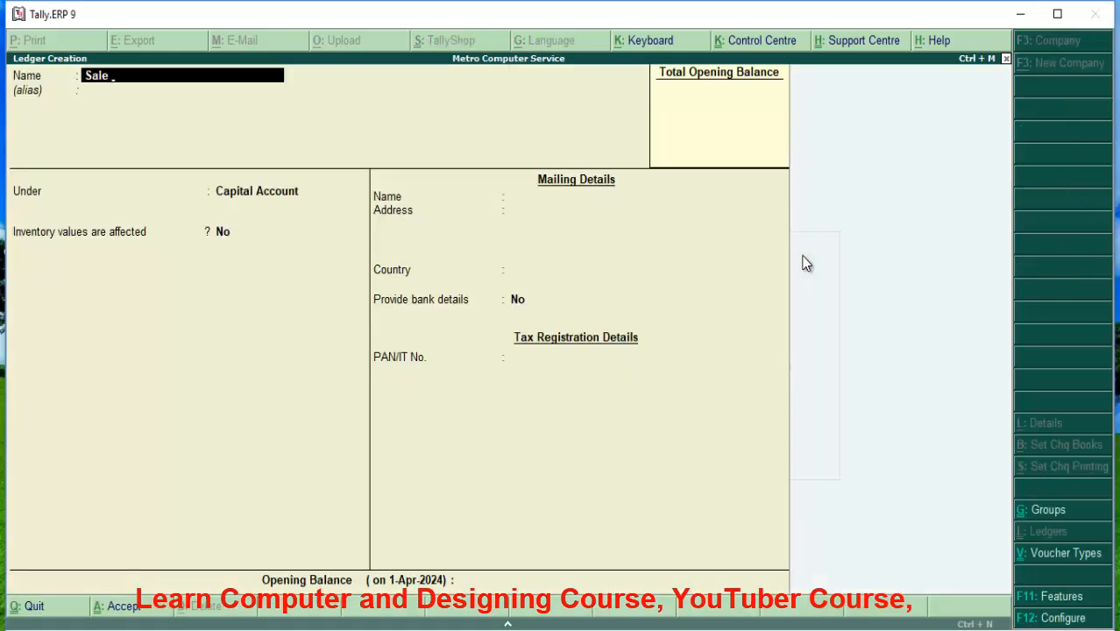
type("Sale Ledger")
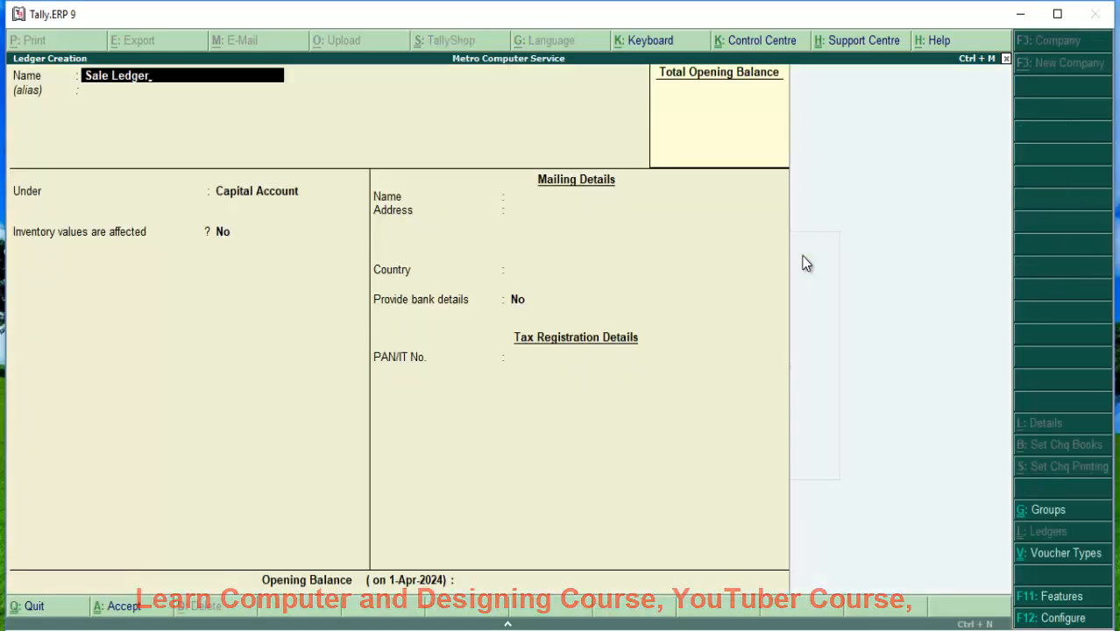
key("Return")
type("Sa")
key("Return")
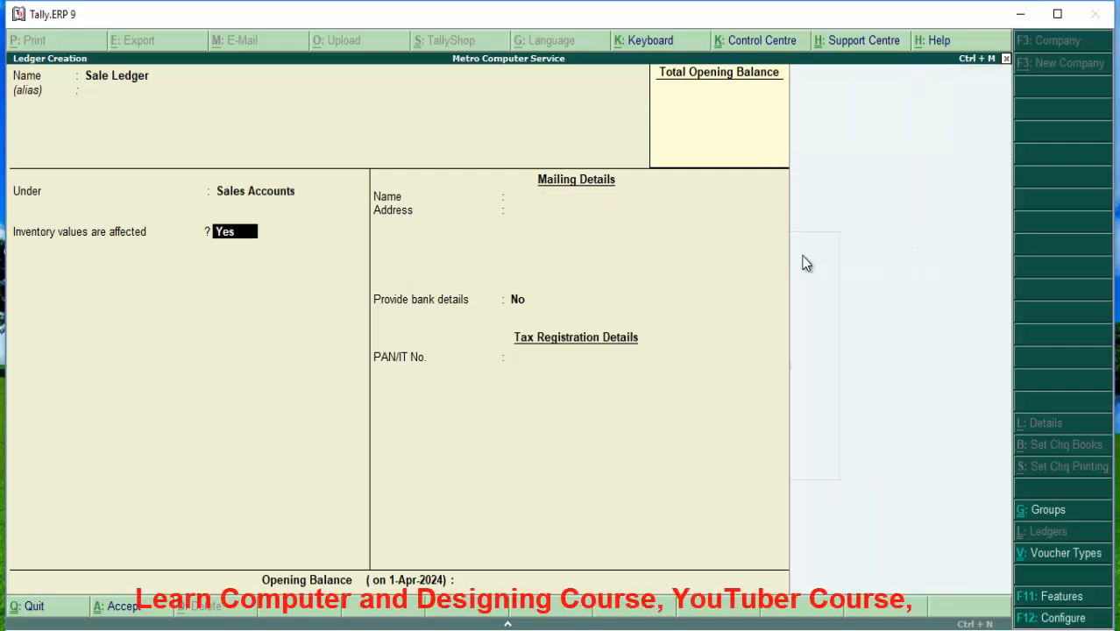
key("Return")
key("Return")
key("Return")
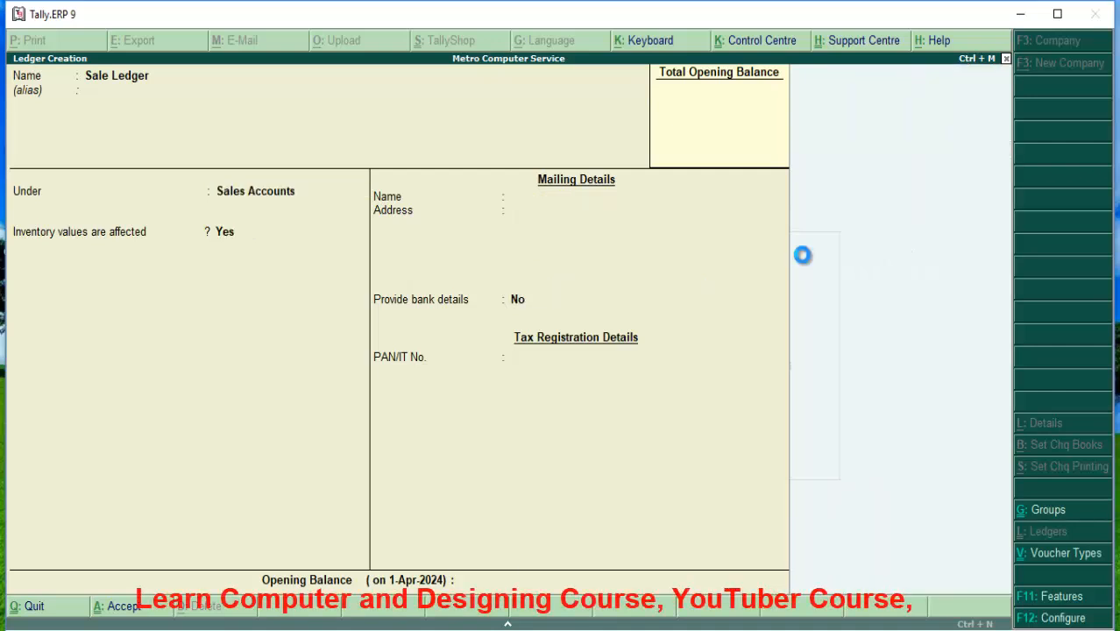
Create a ledger named Purchase Ledger under Purchase Accounts with inventory values affected set to Yes, and save it.
type("Purchas")
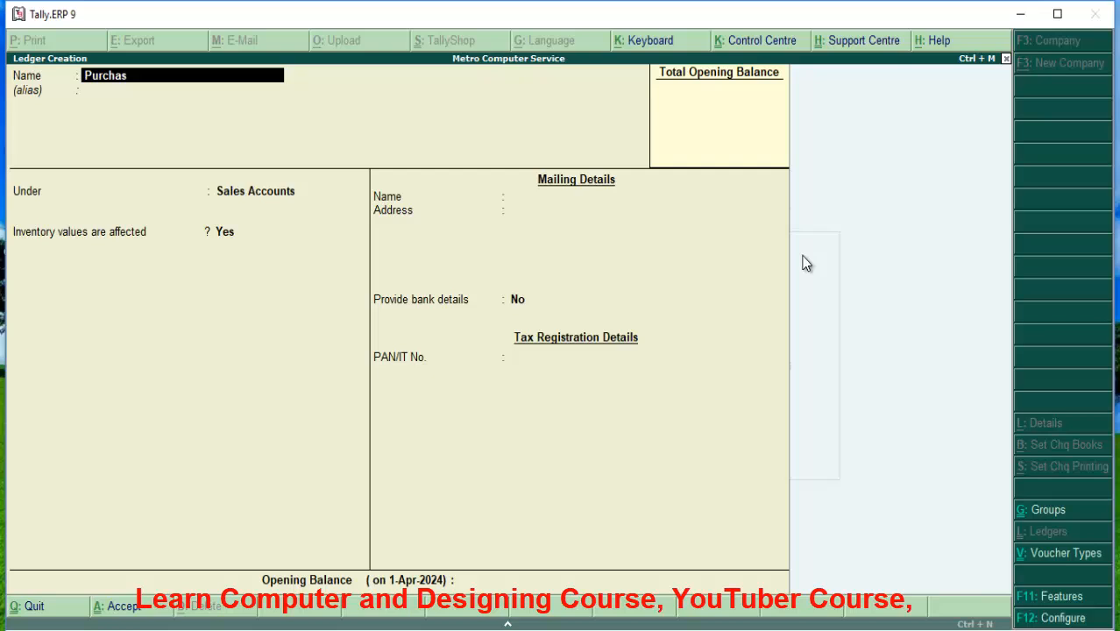
type("ase Led")
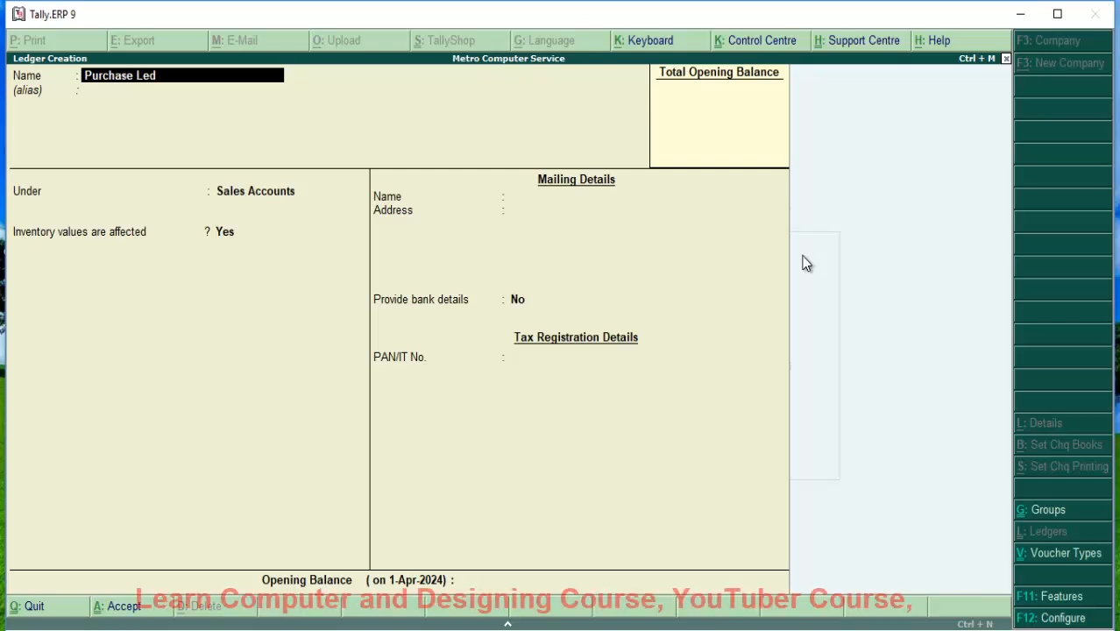
type("ger")
key("Return")
type("Pu")
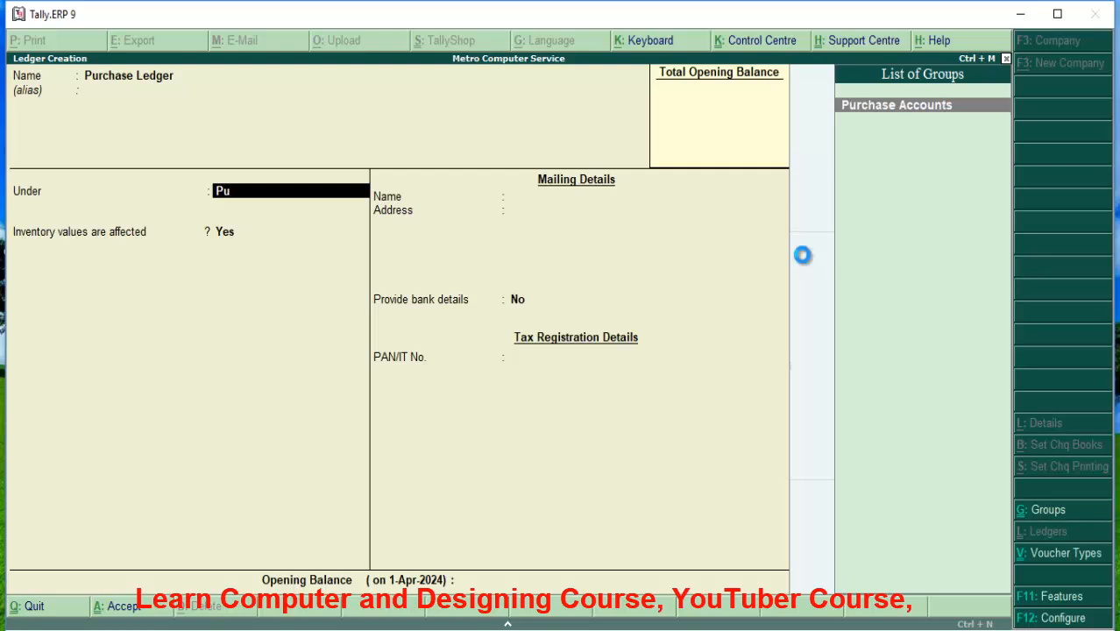
key("Return")
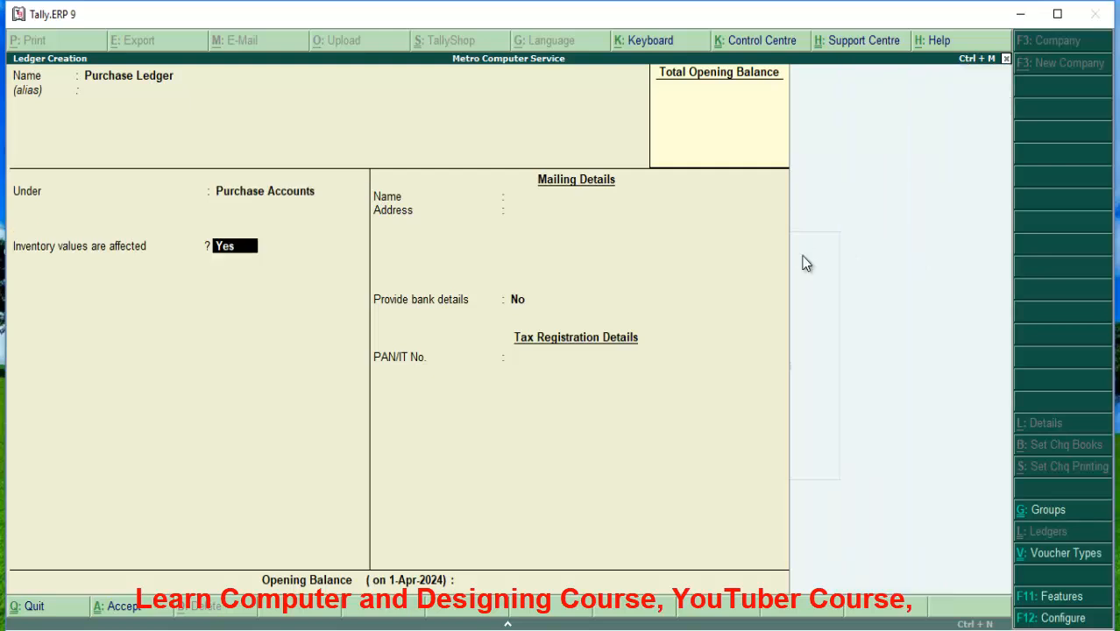
key("Return")
key("Return")
key("Return")
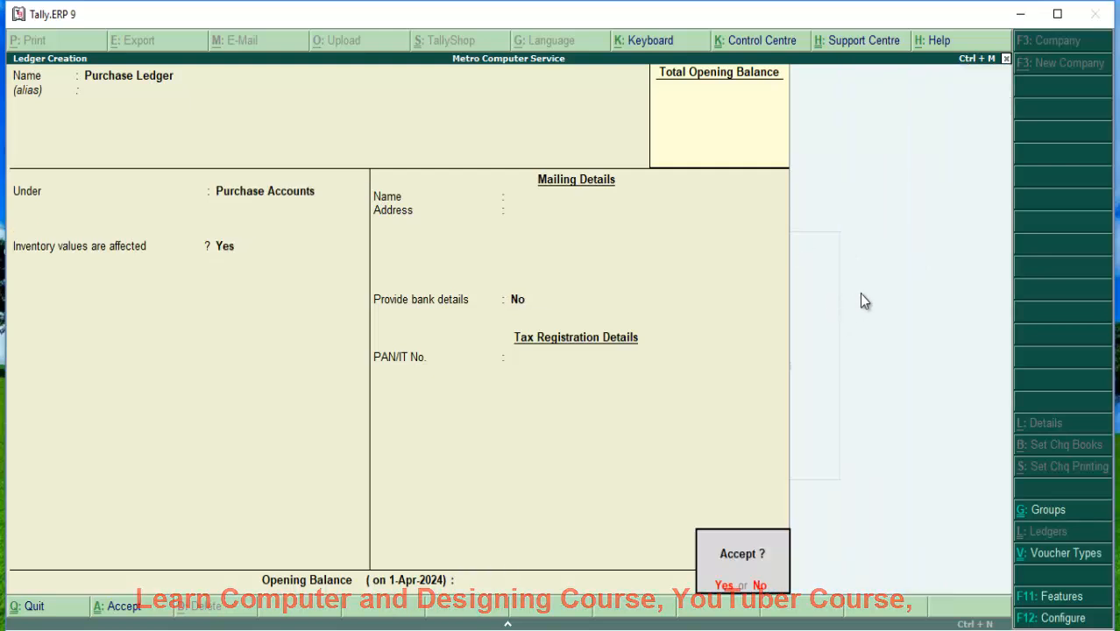
key("Return")
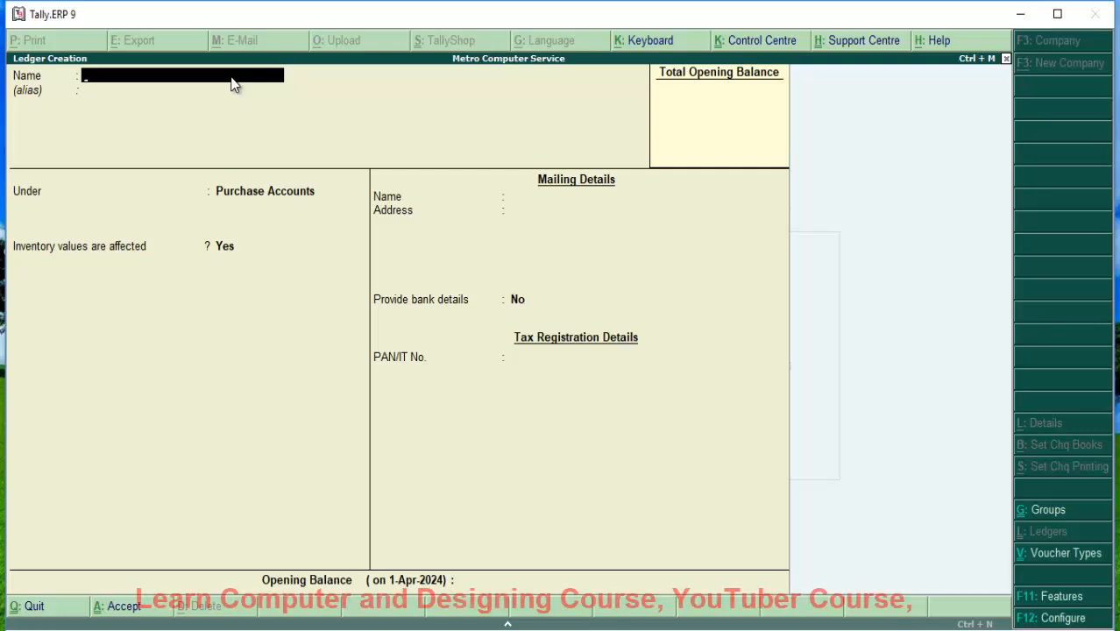
Start a ledger with the party's name under Sundry Creditors, keeping bill-by-bill balances and inventory values at No and accepting the mailing name.
type("Priya")
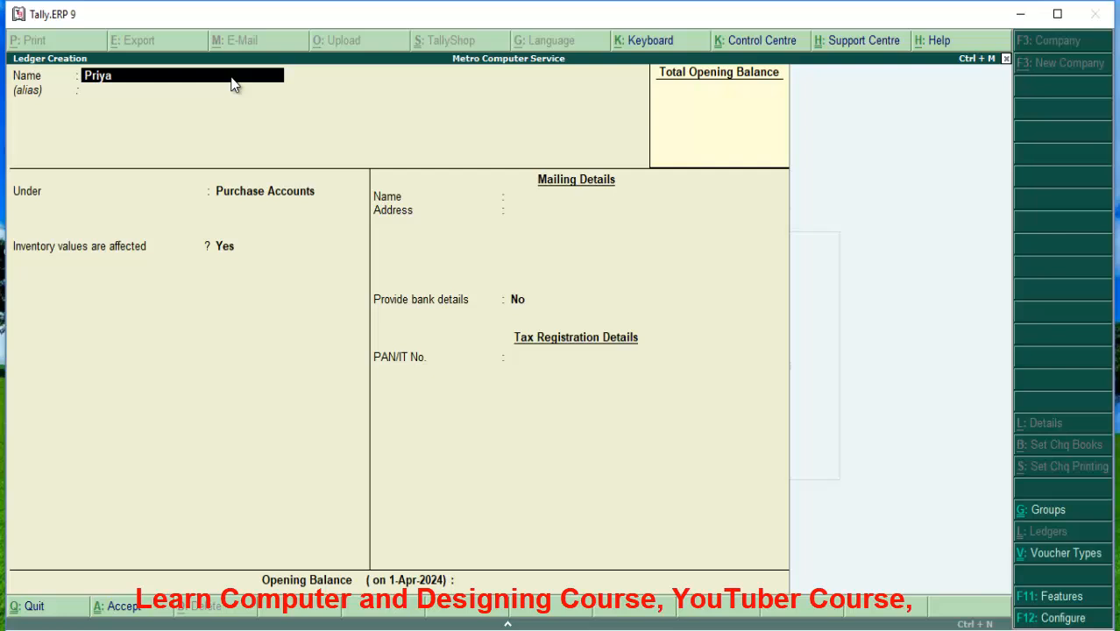
type(" (Party)")
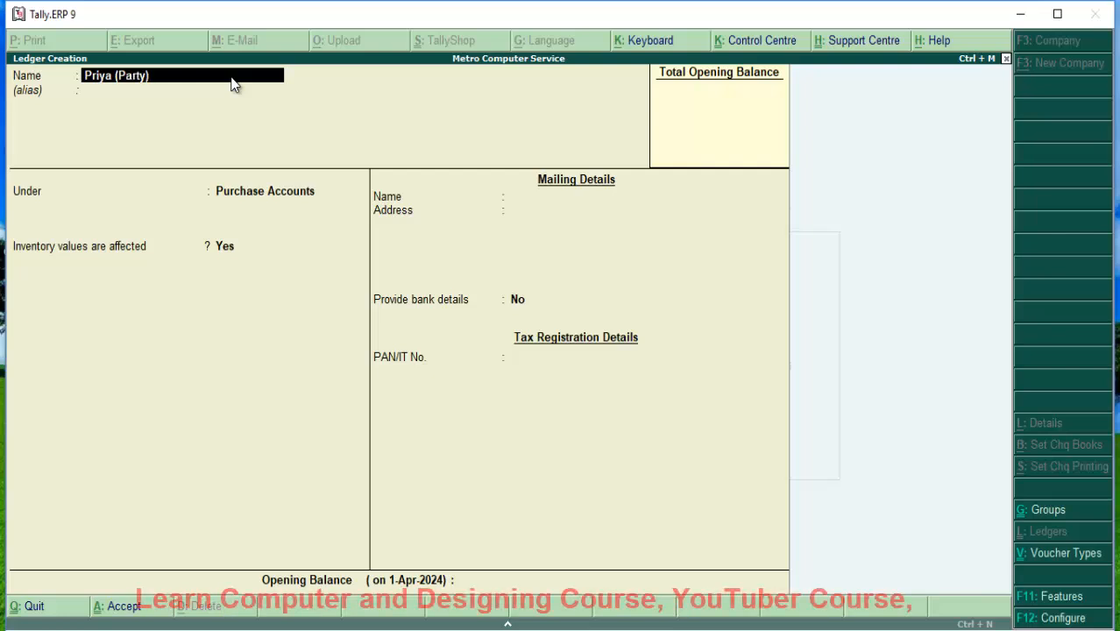
key("Return")
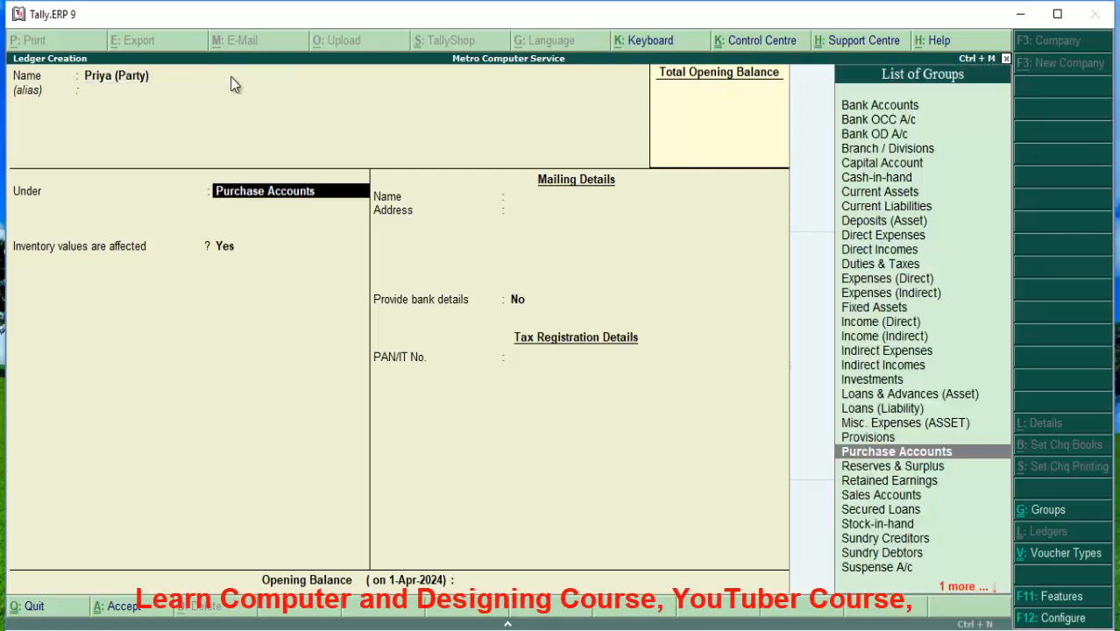
type("S")
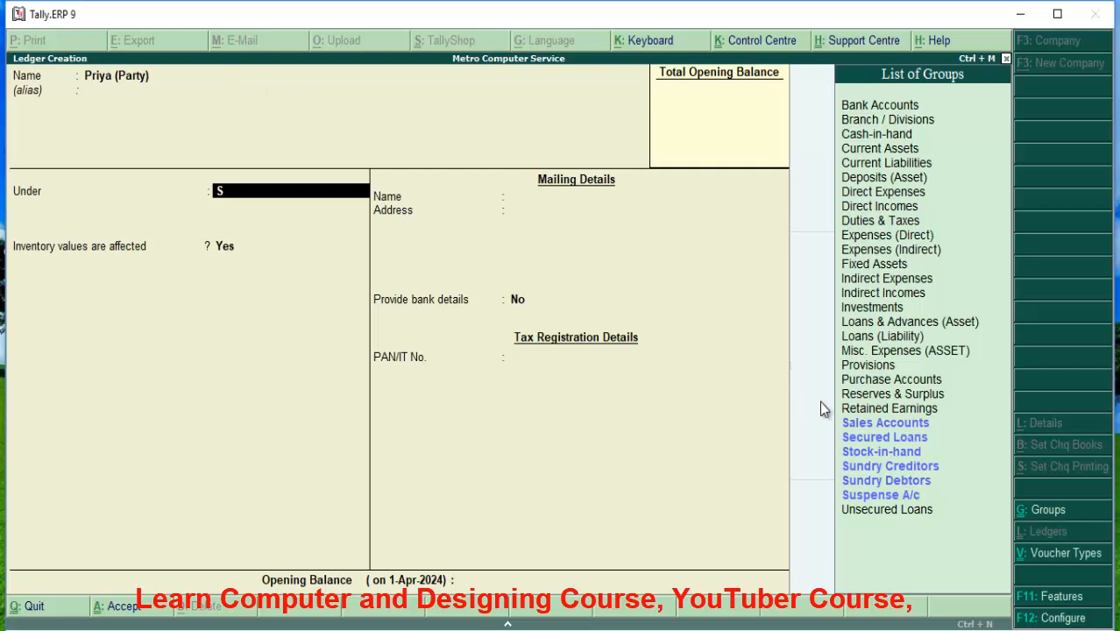
left_click(894, 471)
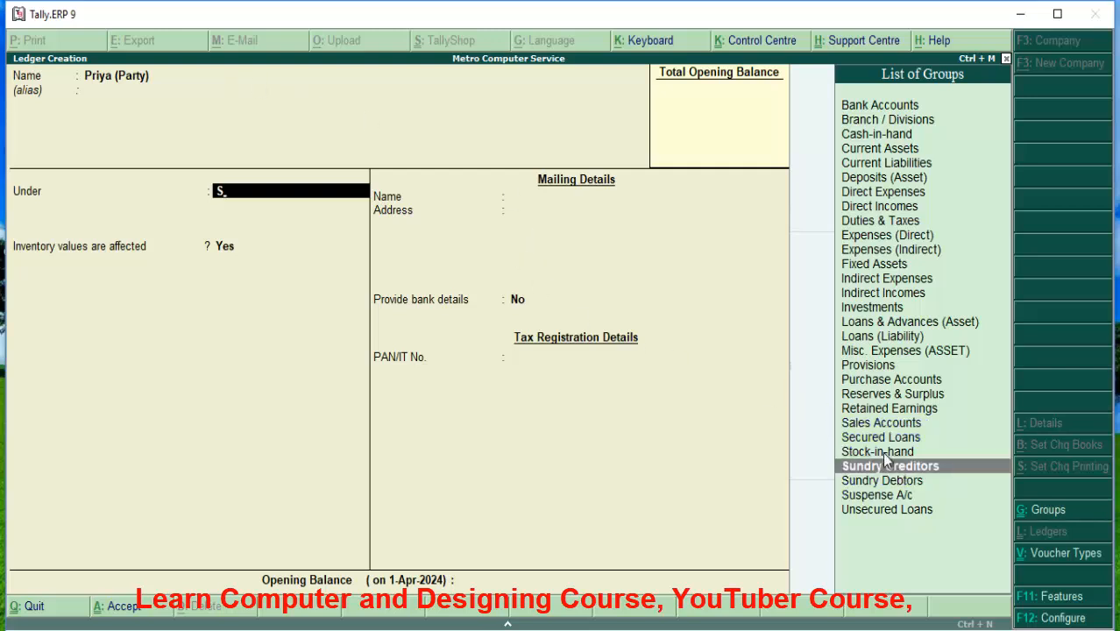
key("Return")
key("Return")
key("Return")
key("Return")
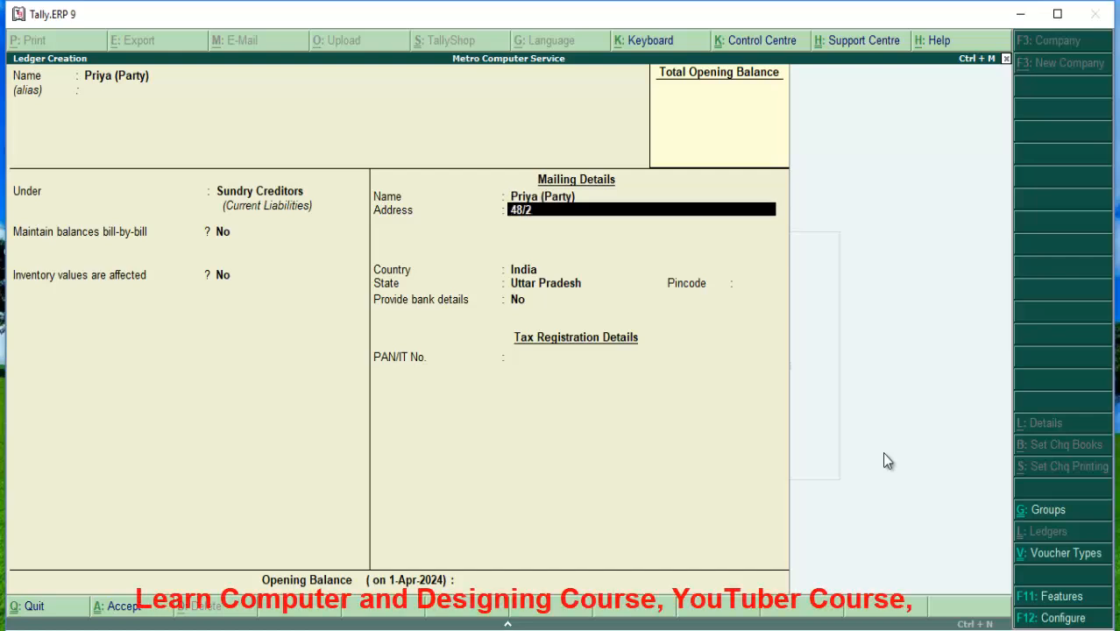
Fill in the four lines of the party's postal address in the mailing details.
type("48/2,")
key("Return")
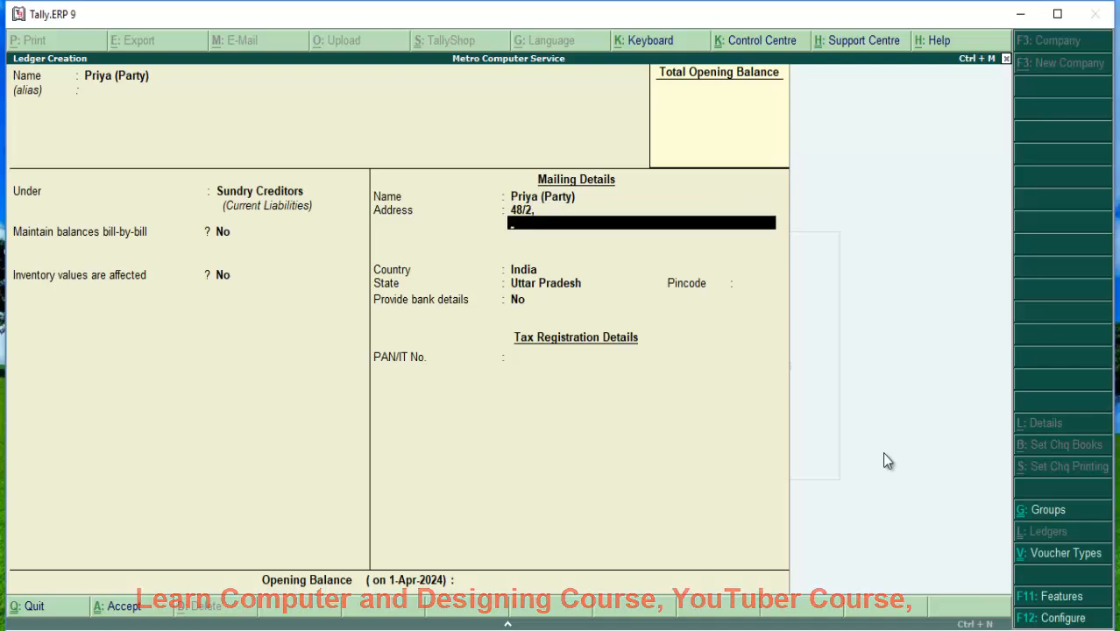
type("Vijay Kha")
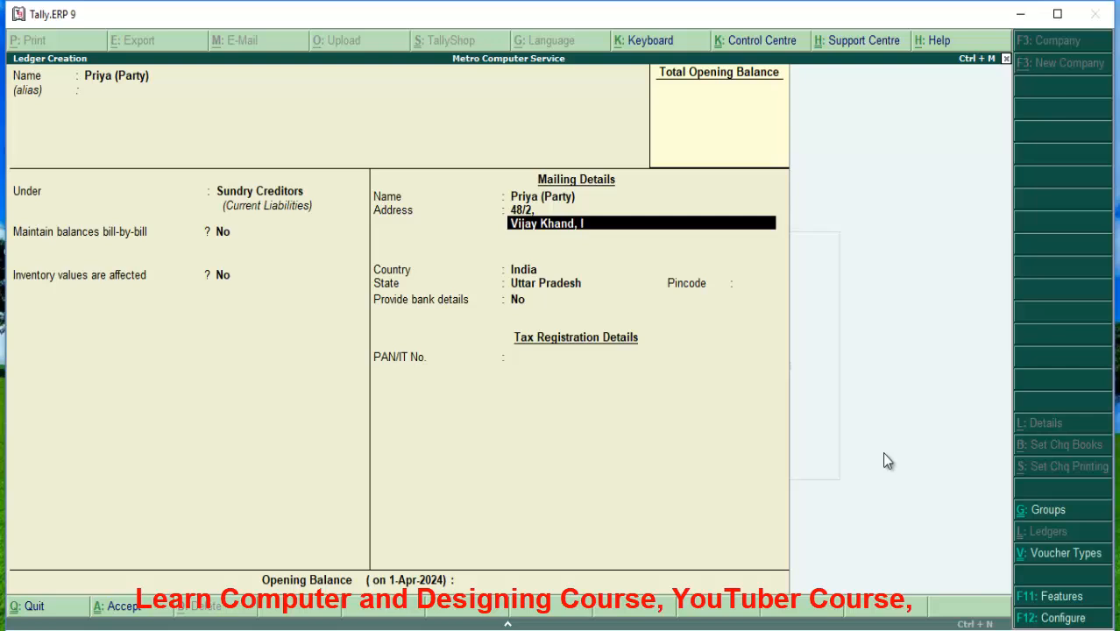
type("nd,")
key("Return")
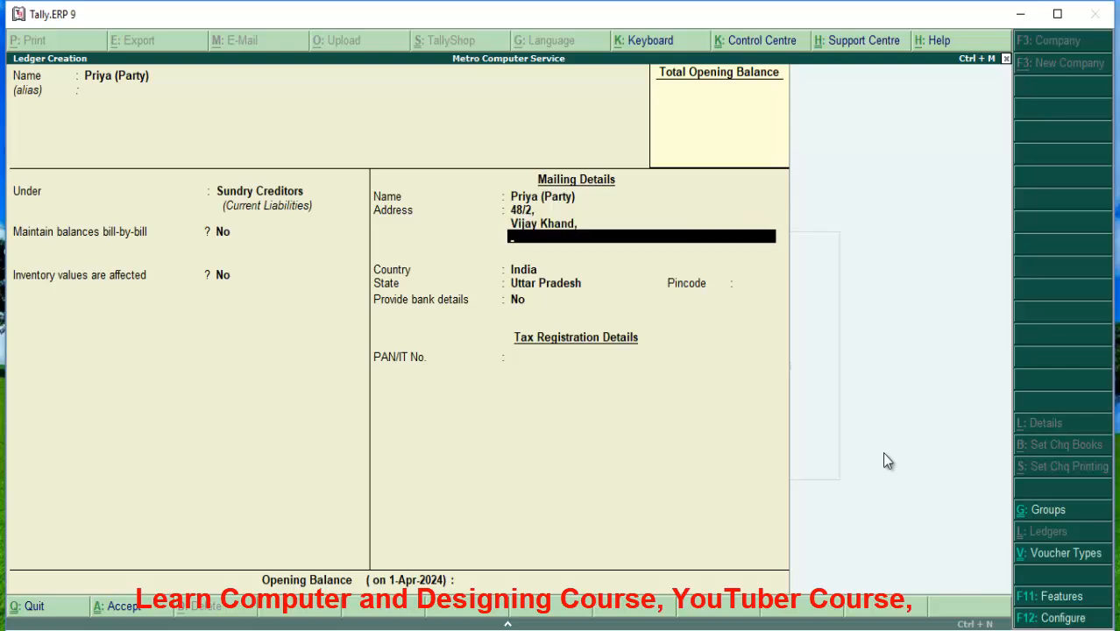
type("Naza")
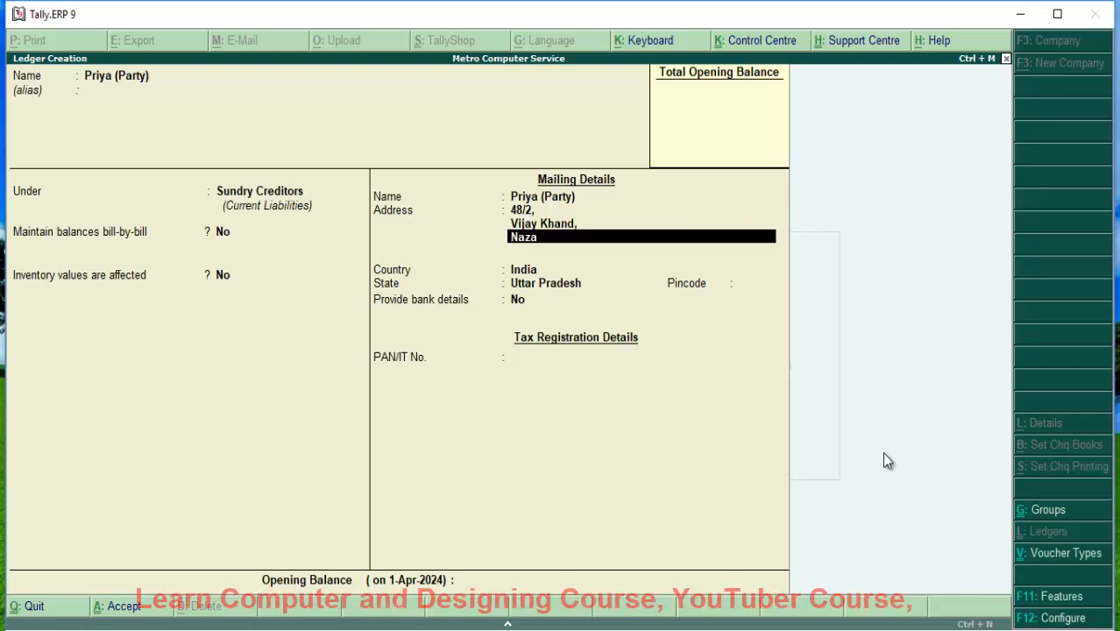
type(" Market")
key("Return")
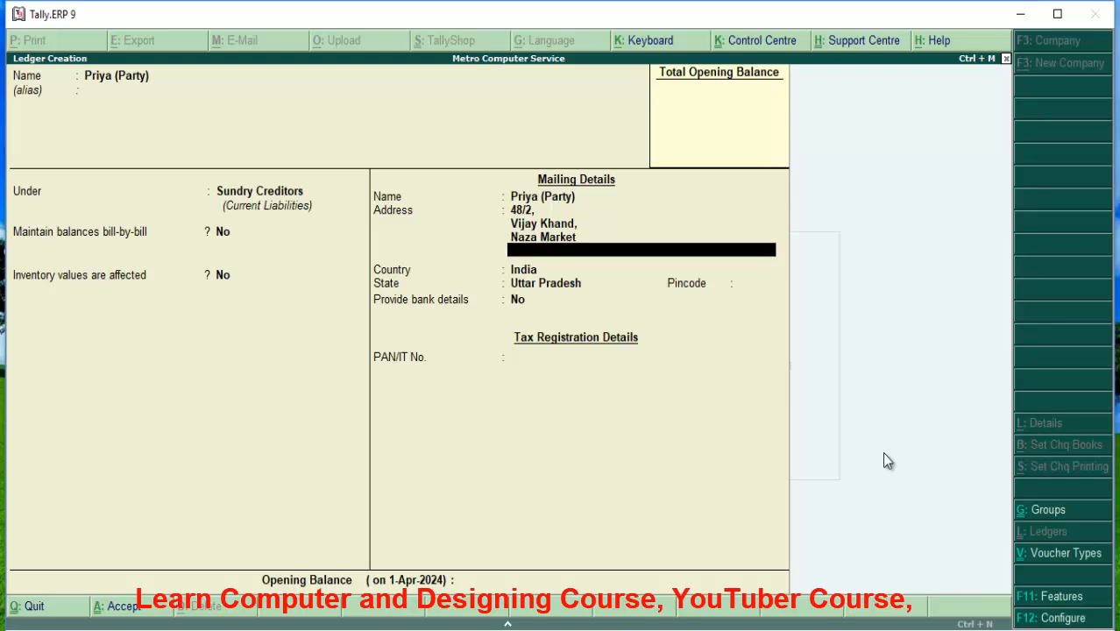
type("Delhi")
key("Return")
key("Return")
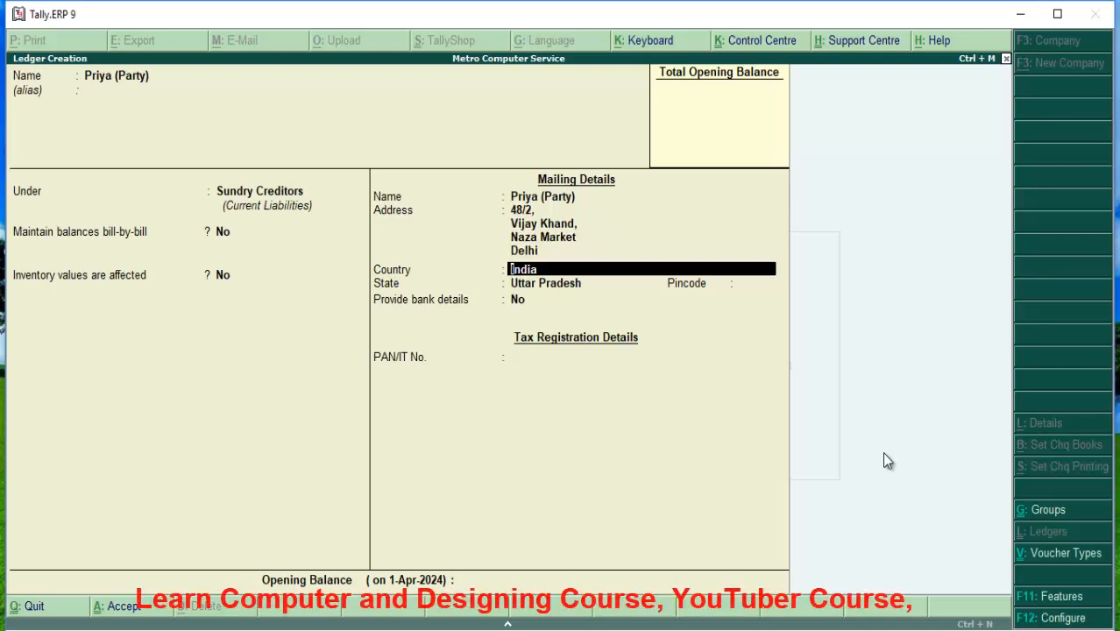
Keep India as the country, set the party's state to Delhi, enter the postal pincode and leave bank details at No.
key("Return")
key("Return")
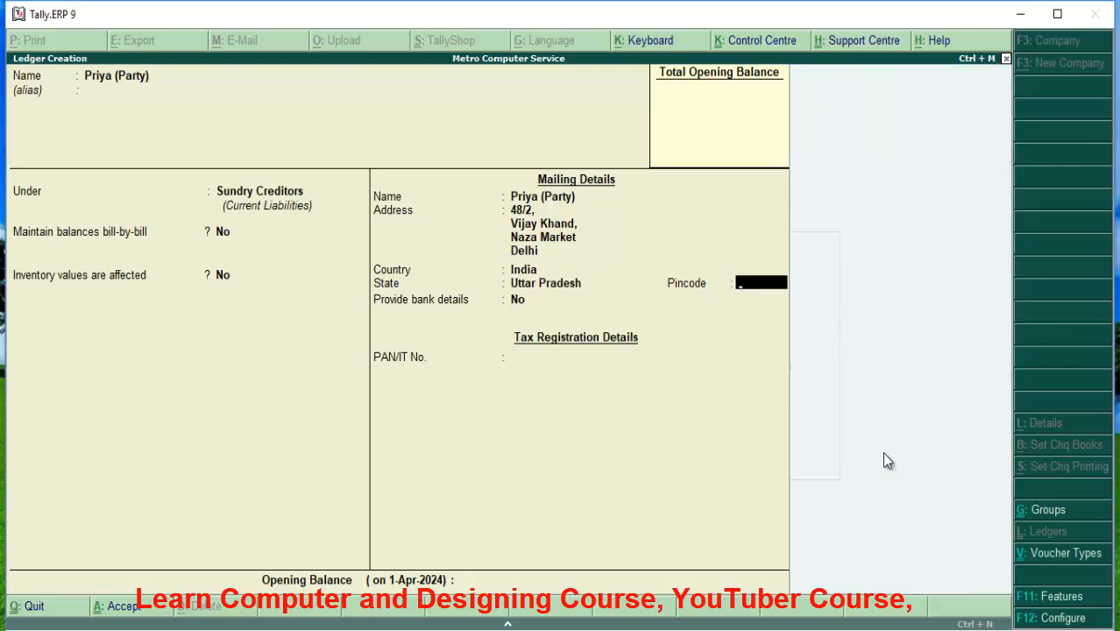
key("BackSpace")
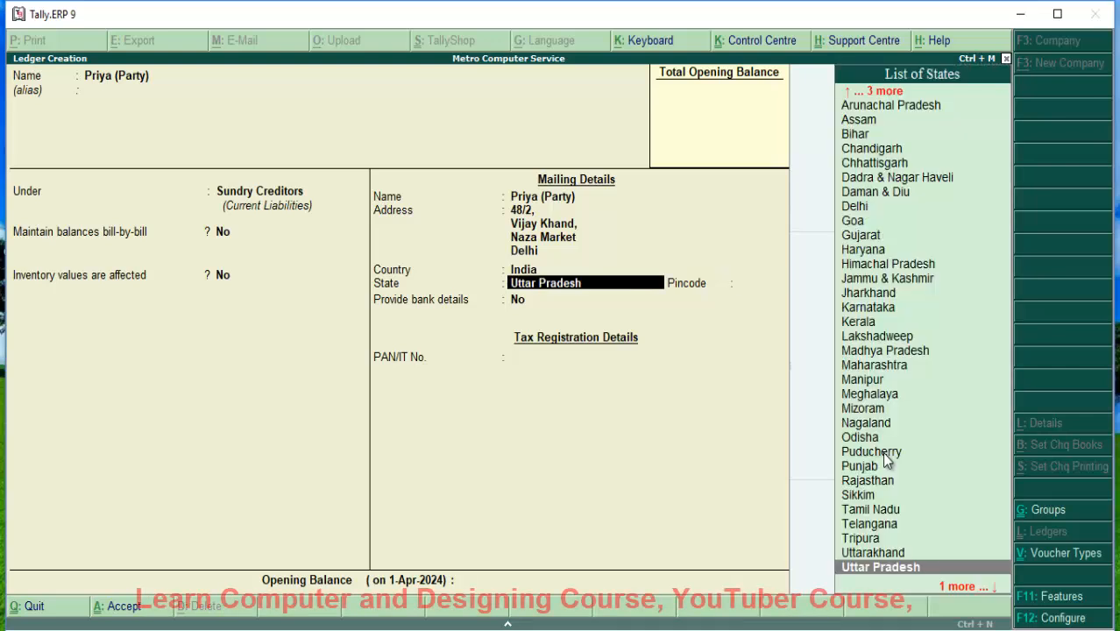
type("N")
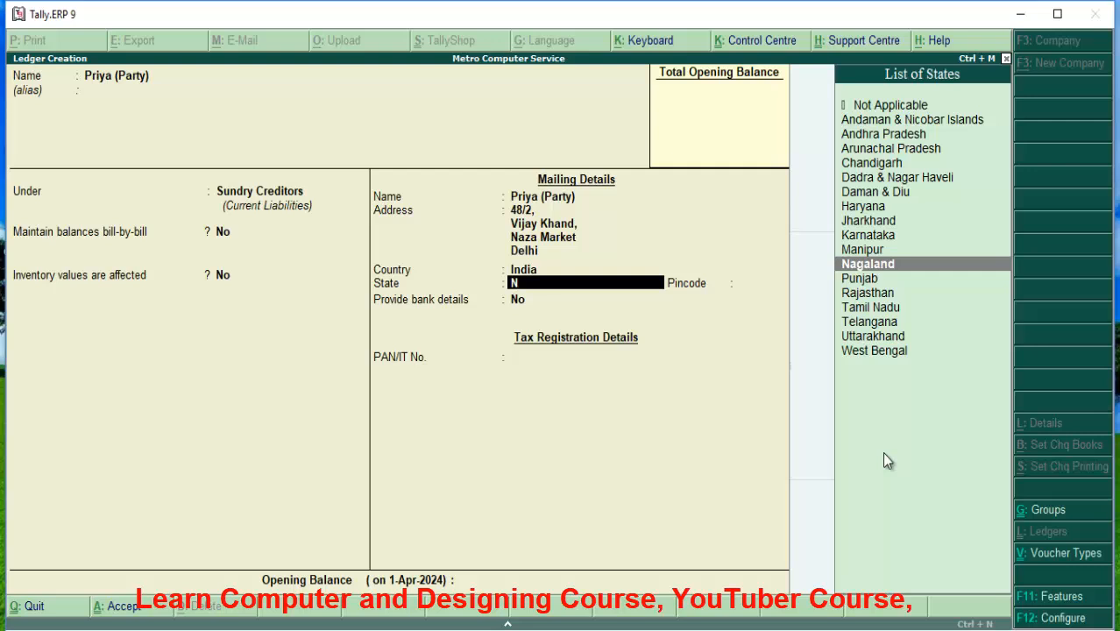
key("BackSpace")
type("D")
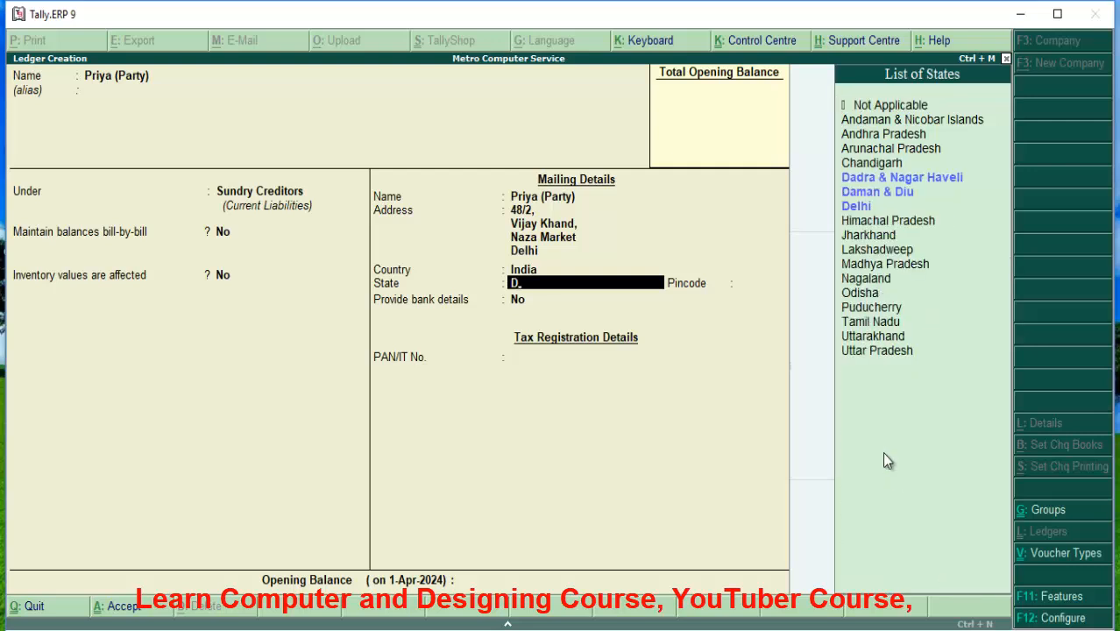
key("Down")
key("Down")
key("Return")
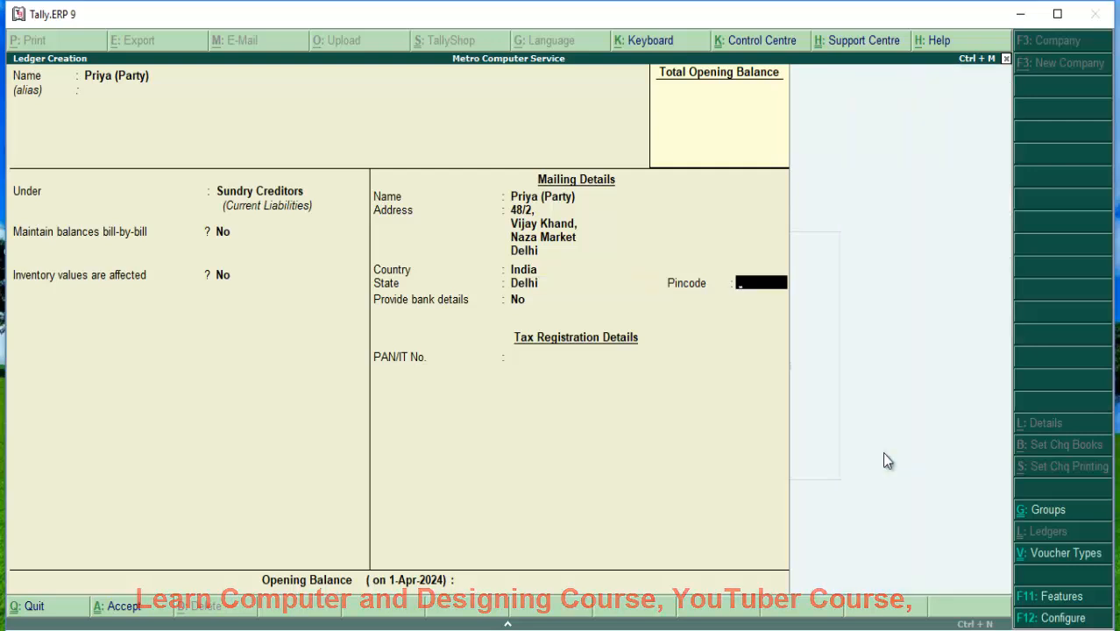
type("110011")
key("Return")
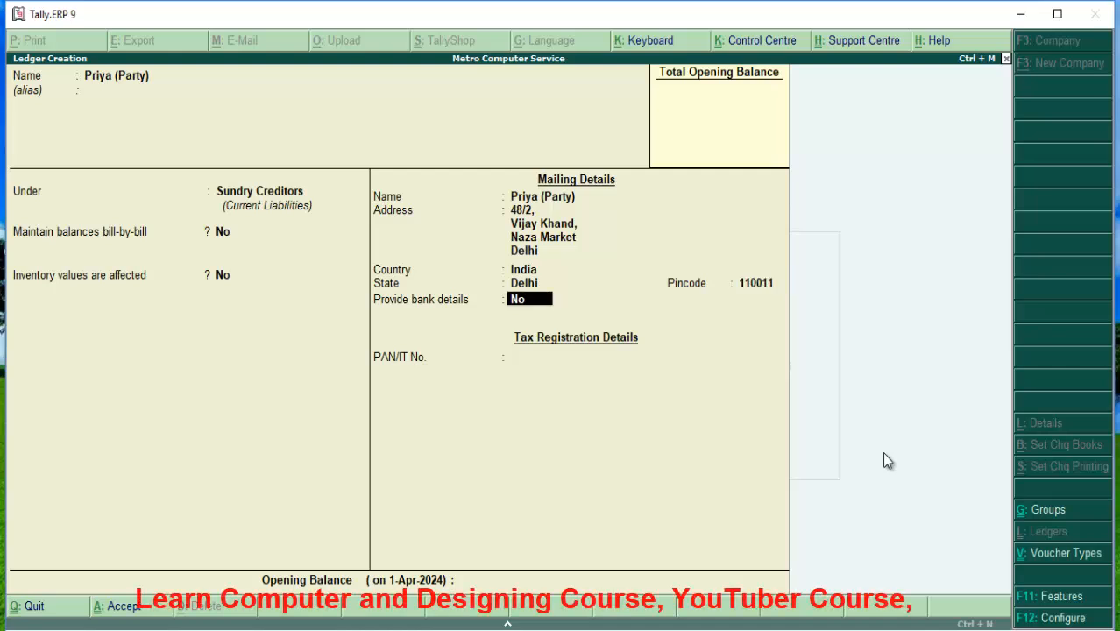
key("Return")
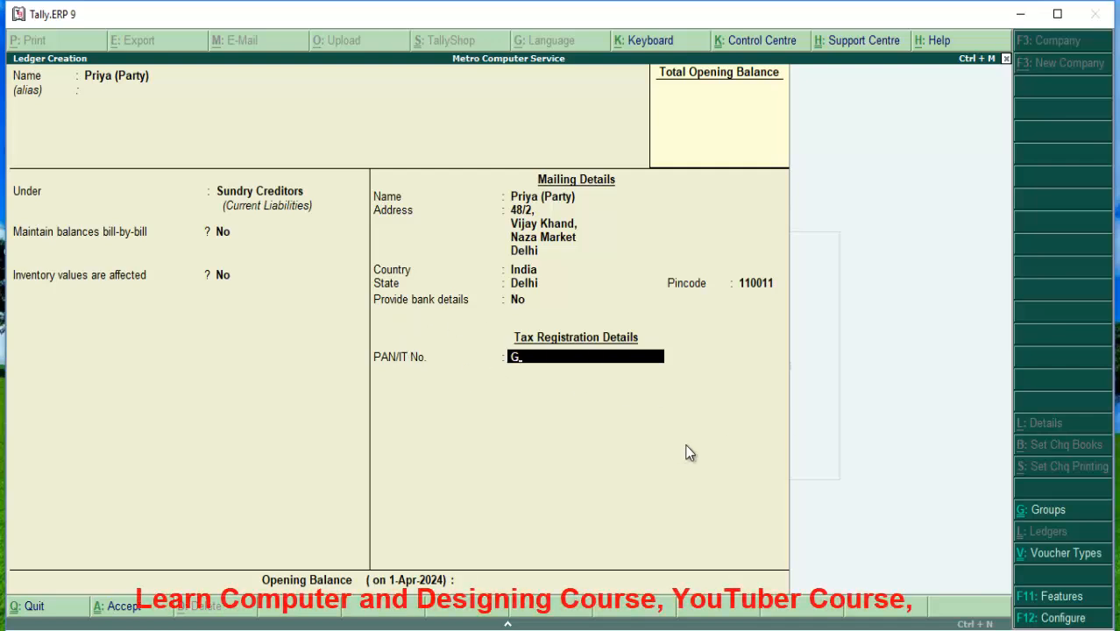
key("Return")
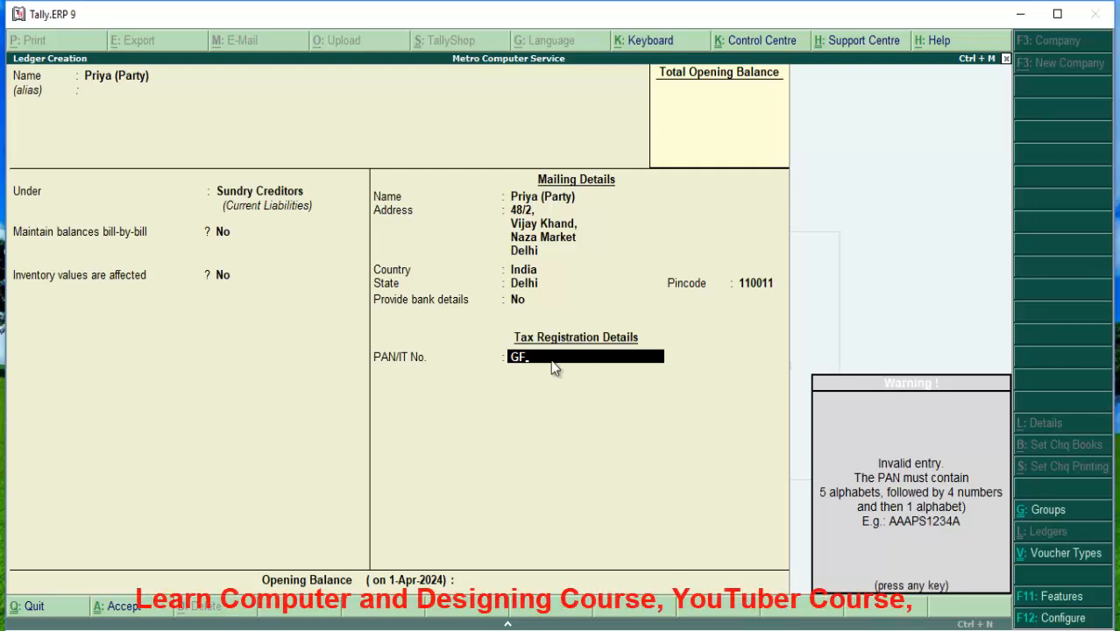
key("Return")
key("BackSpace")
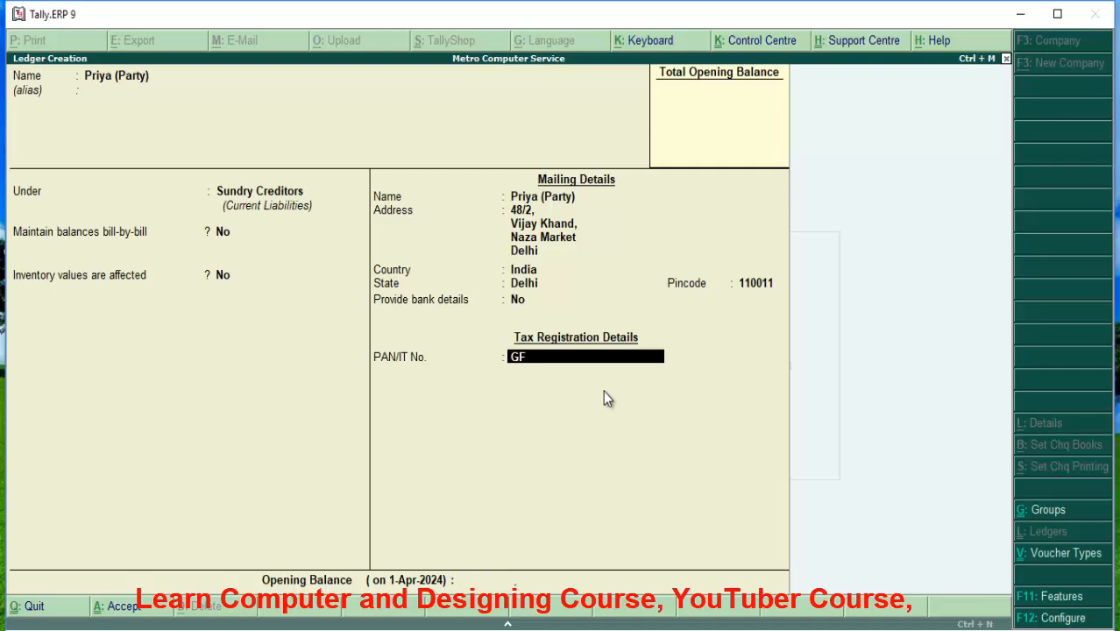
key("Delete")
key("BackSpace")
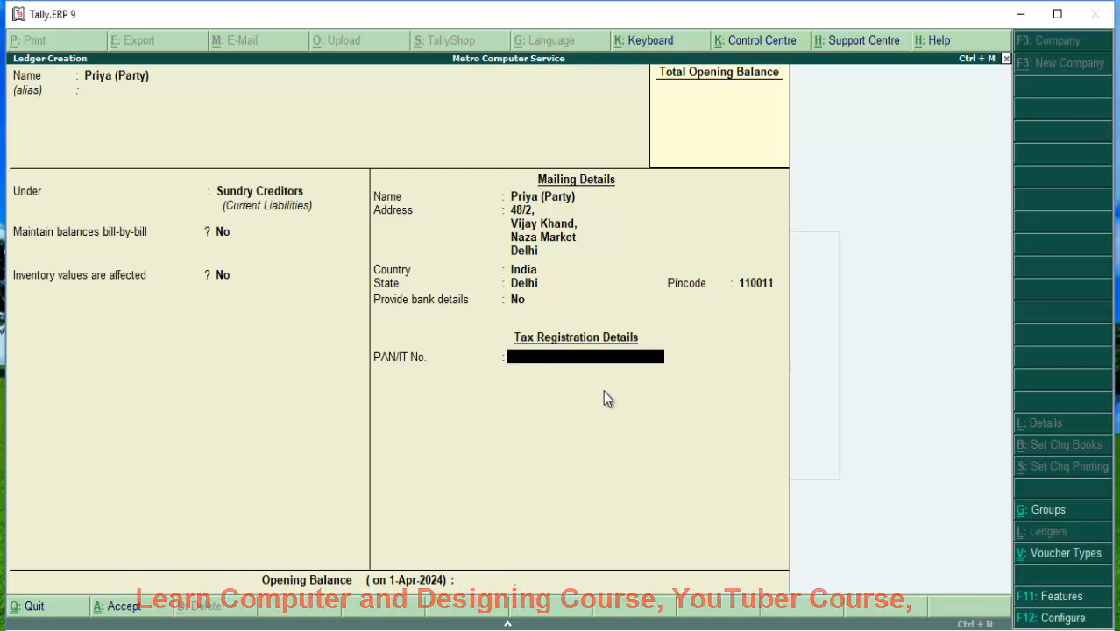
Leave the PAN/IT number blank and save the party's ledger.
key("Return")
key("Return")
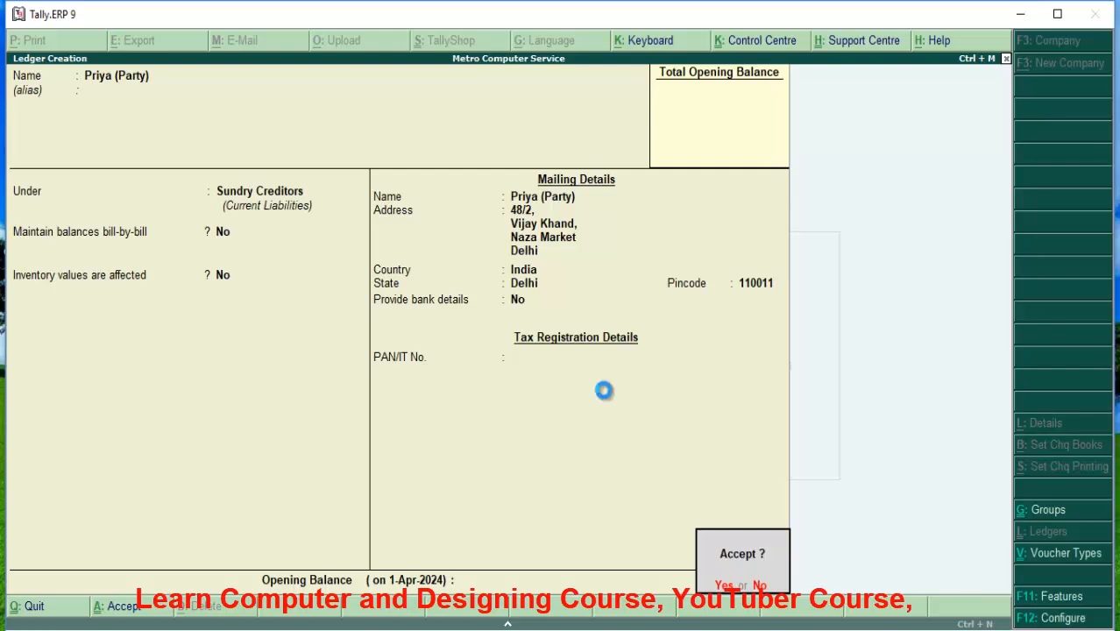
key("Escape")
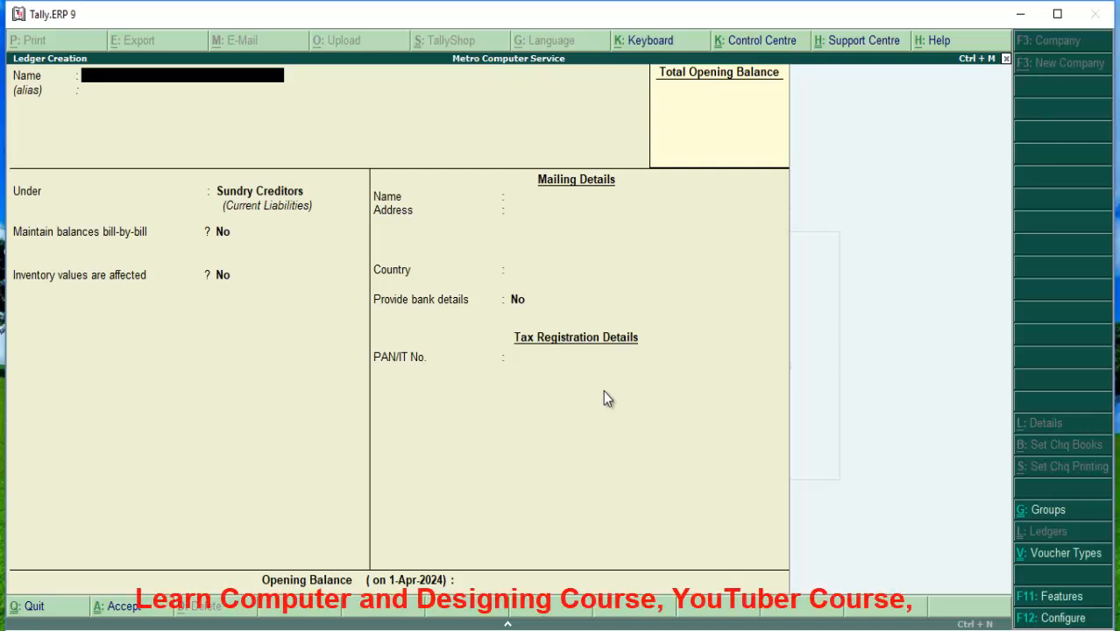
Start a ledger with the customer's name under Sundry Debtors, keeping bill-by-bill balances and inventory values at No and accepting the mailing name.
type("Chintesh")
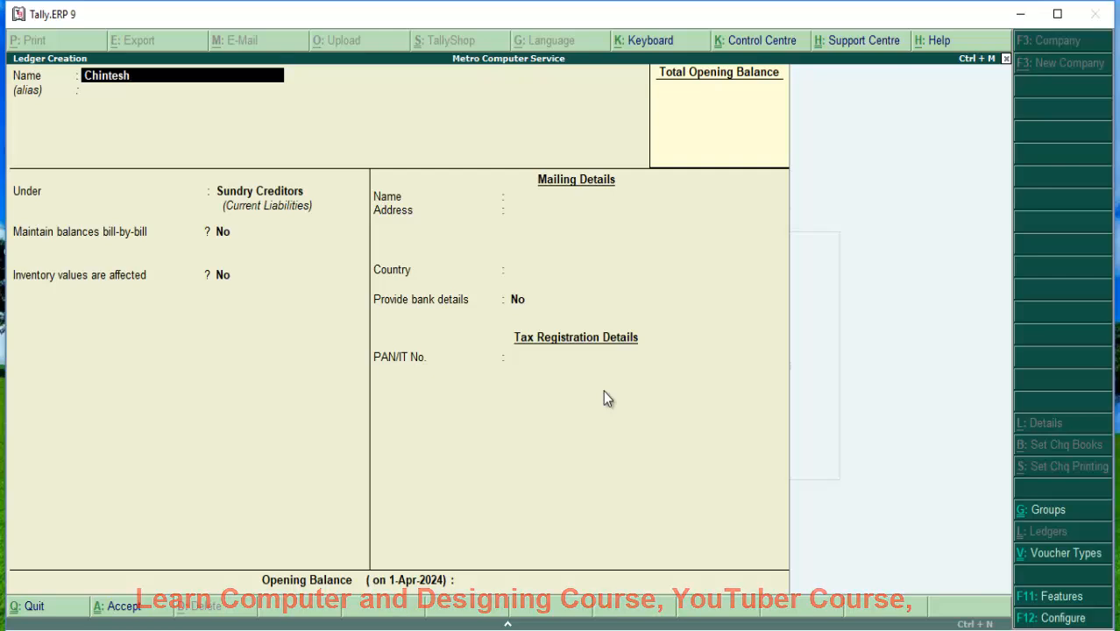
type(" (Cu")
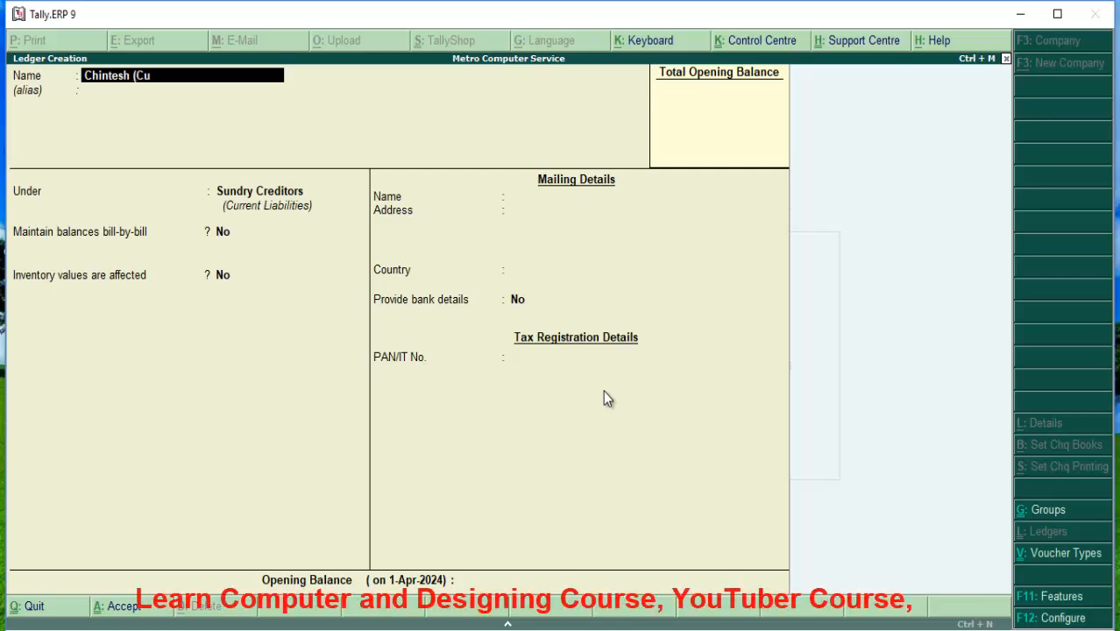
type("stomer)")
key("Return")
key("Return")
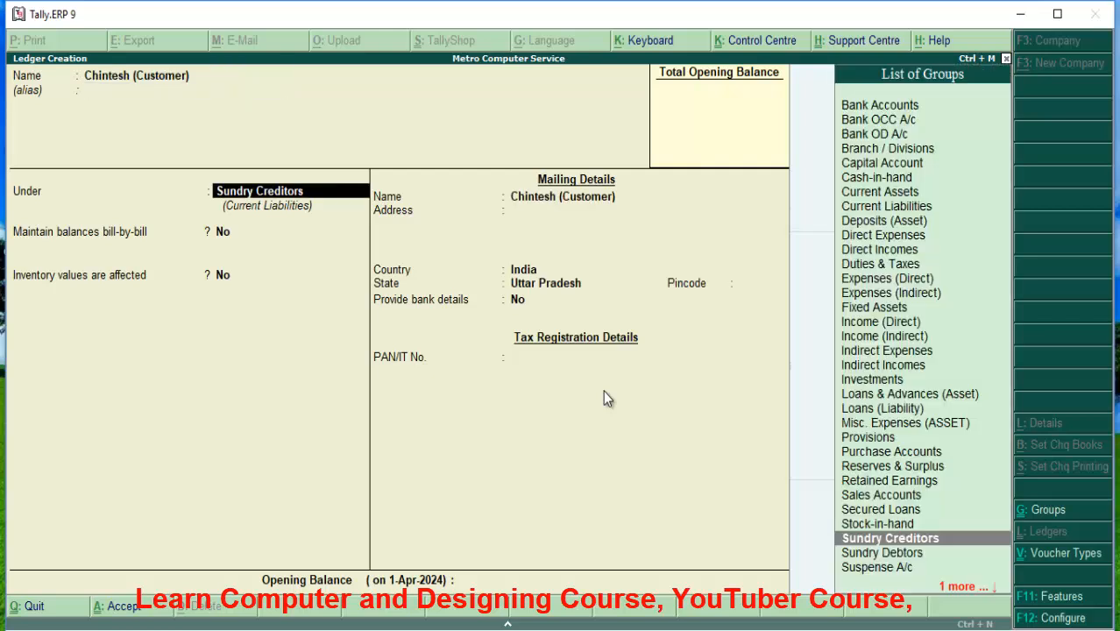
key("Down")
key("Return")
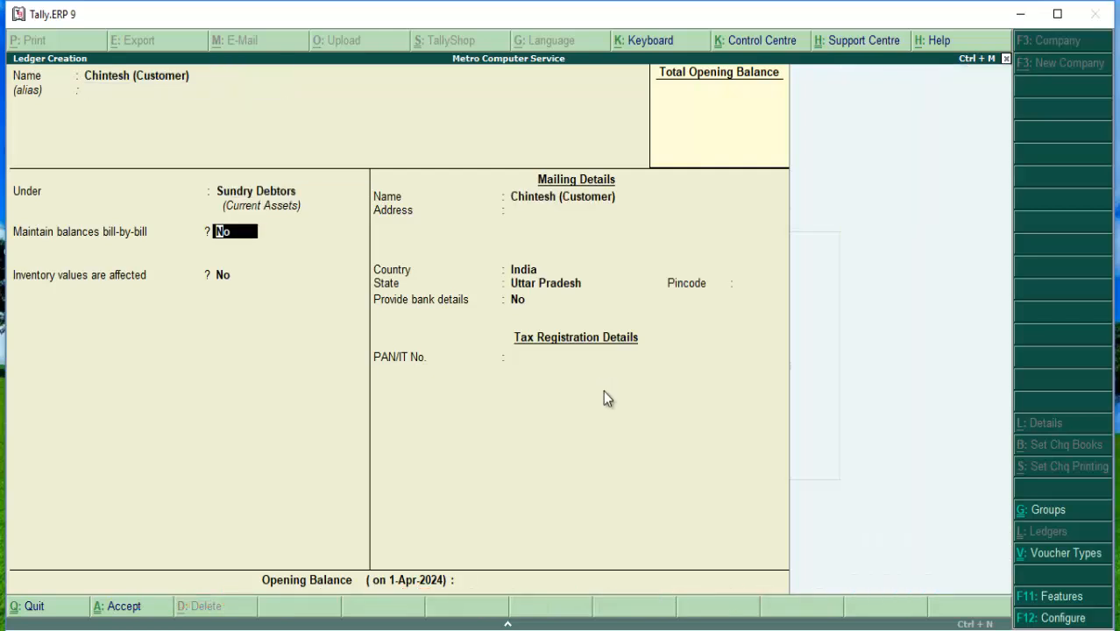
key("Return")
key("Return")
key("Return")
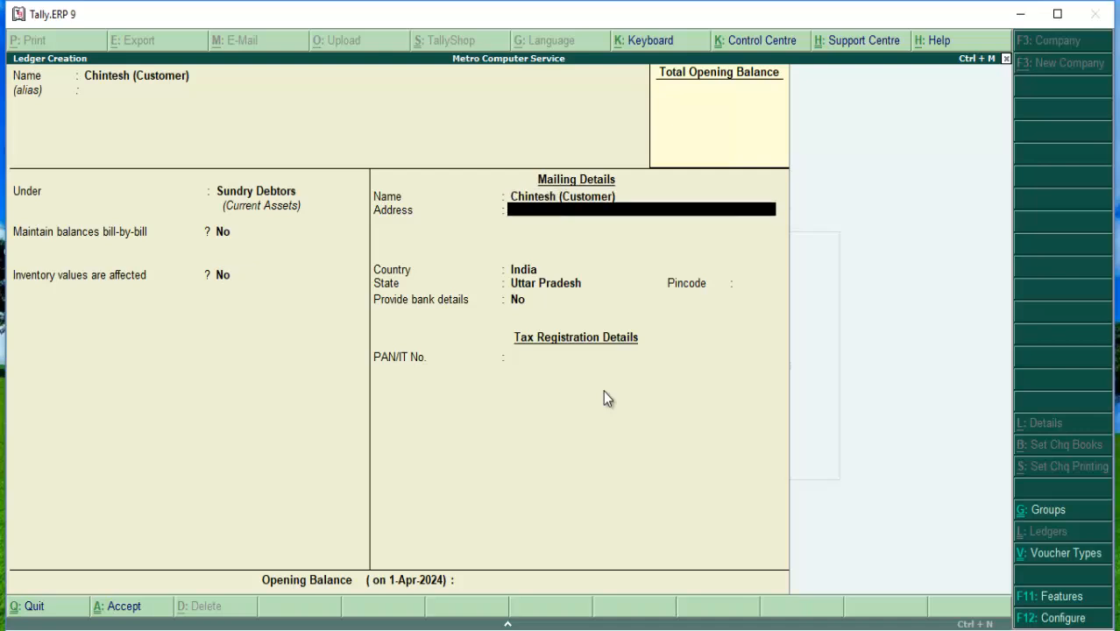
Enter the first line of the customer's mailing address, correcting its spelling.
type("Vipul Kjhand")
key("Return")
key("BackSpace")
key("BackSpace")
key("BackSpace")
key("BackSpace")
key("BackSpace")
key("BackSpace")
key("BackSpace")
key("BackSpace")
type("Khand,")
key("Return")
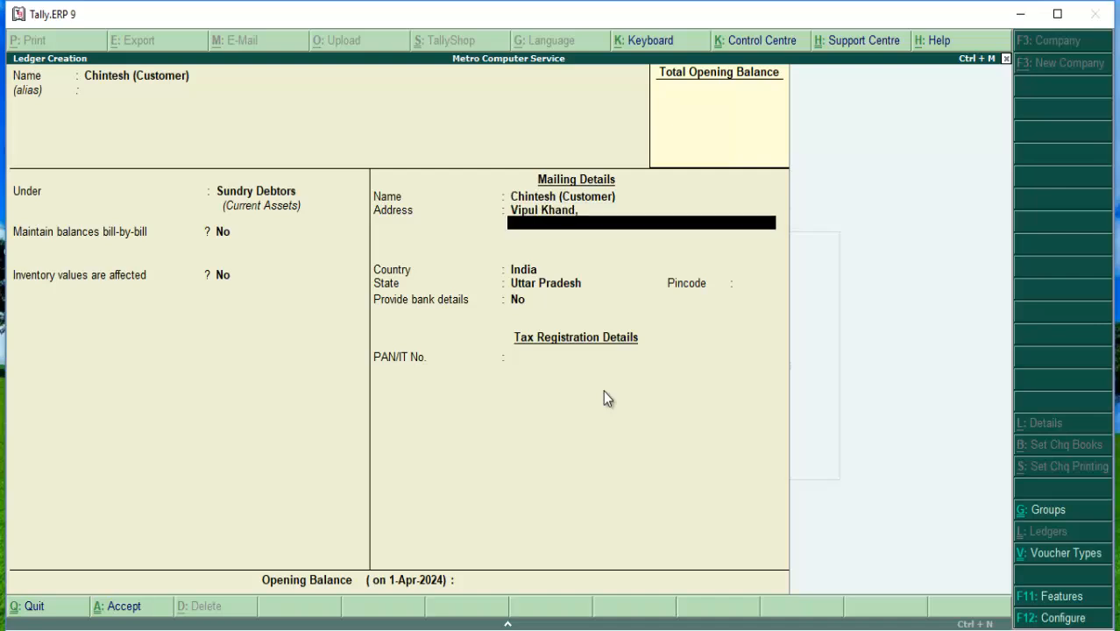
Fill in the remaining three lines of the customer's mailing address.
type("Vijay Preet,")
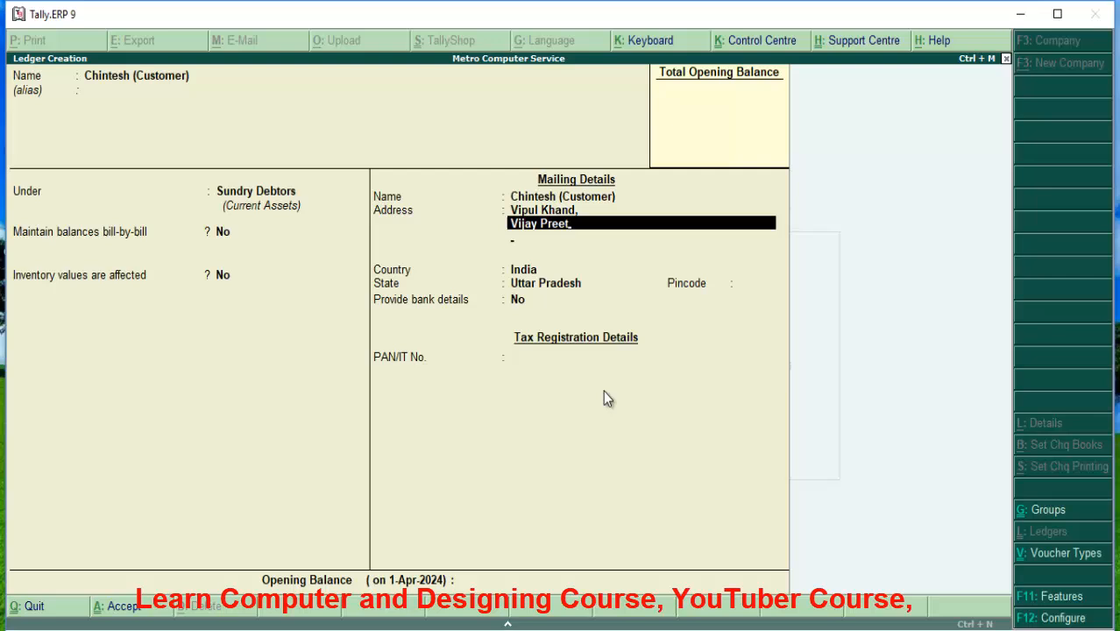
key("Return")
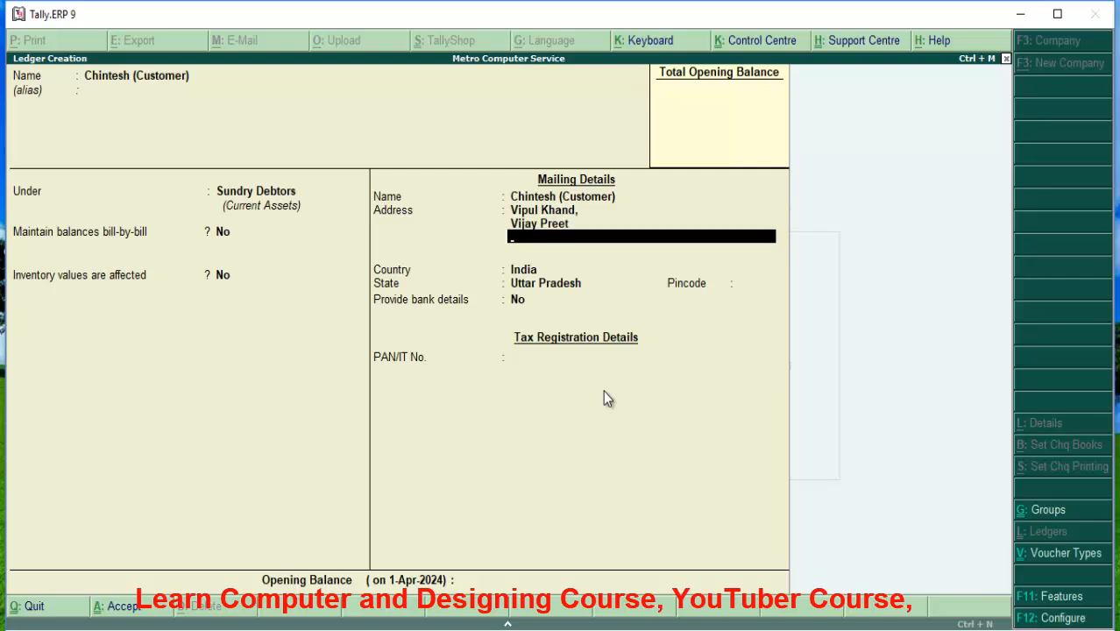
type("Vij")
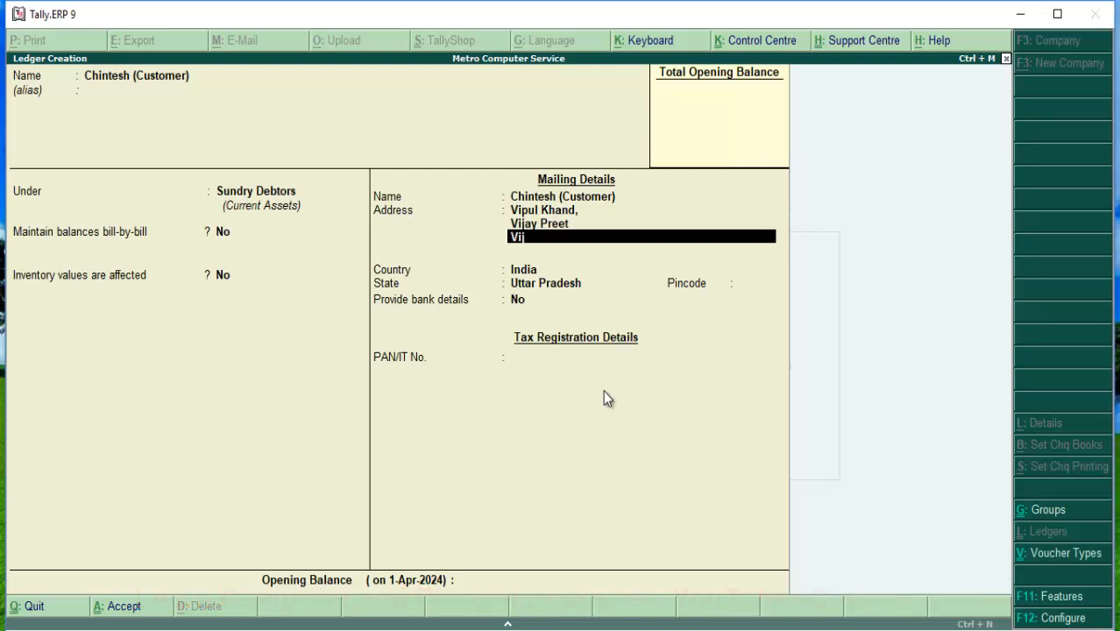
type("ay")
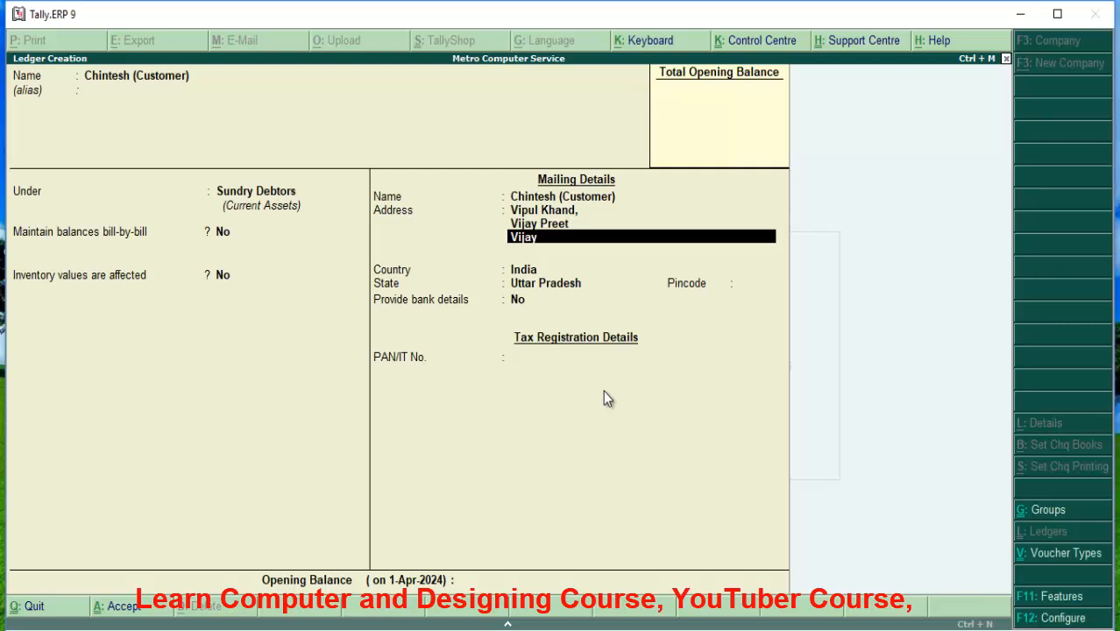
type(" Nagar")
key("Return")
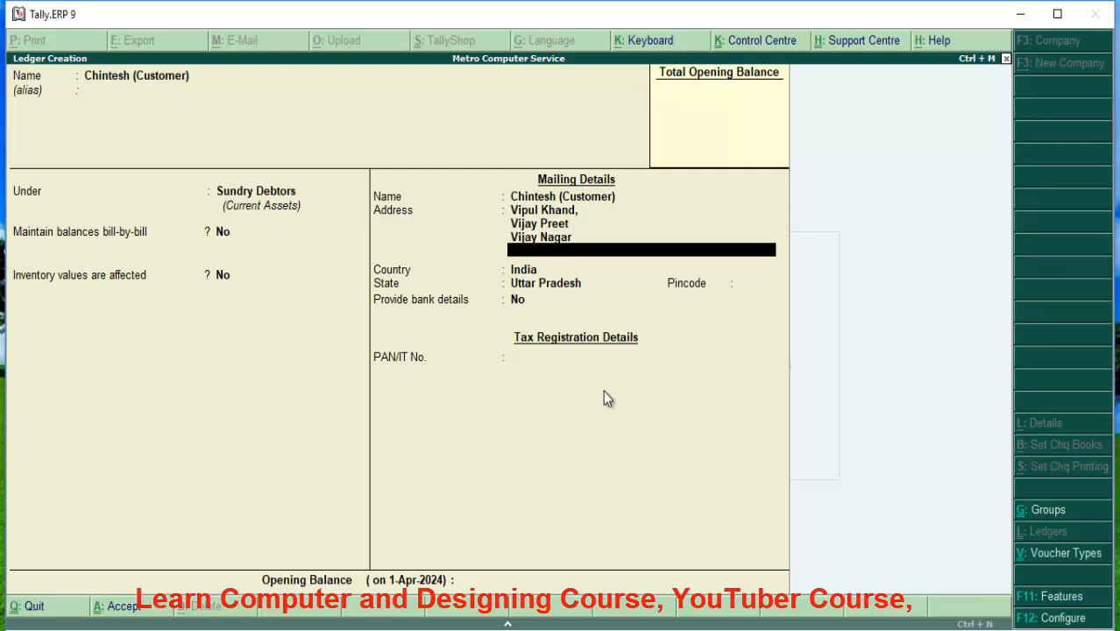
type("Sitapur")
key("Return")
Keep India, Uttar Pradesh and bank details at No, leave the pincode and PAN/IT number blank, and save the customer's ledger.
key("Return")
key("Return")
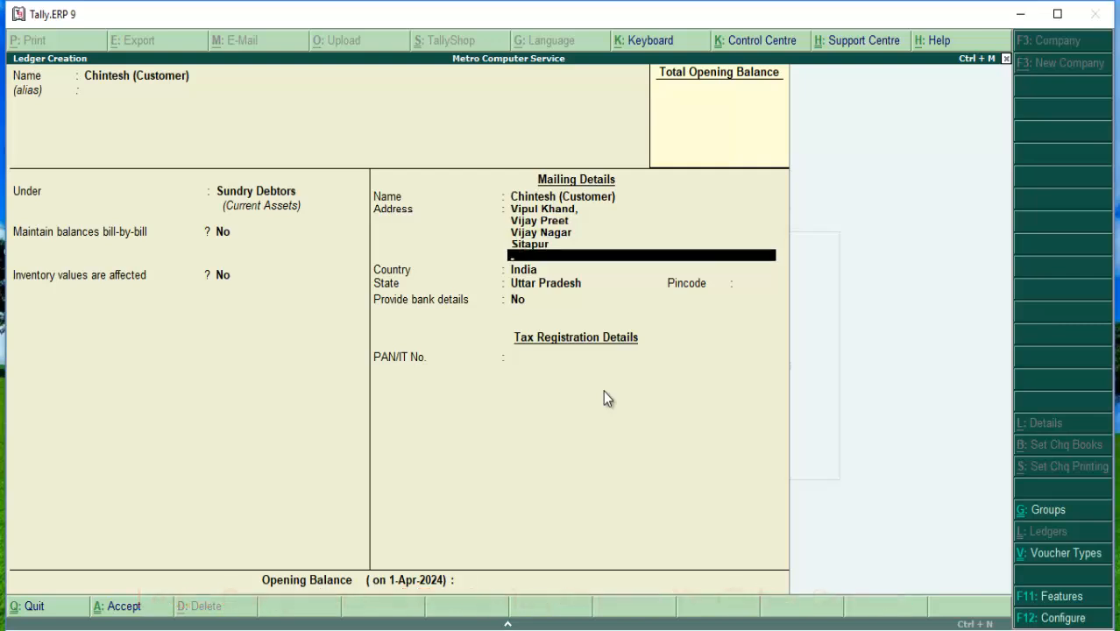
key("Return")
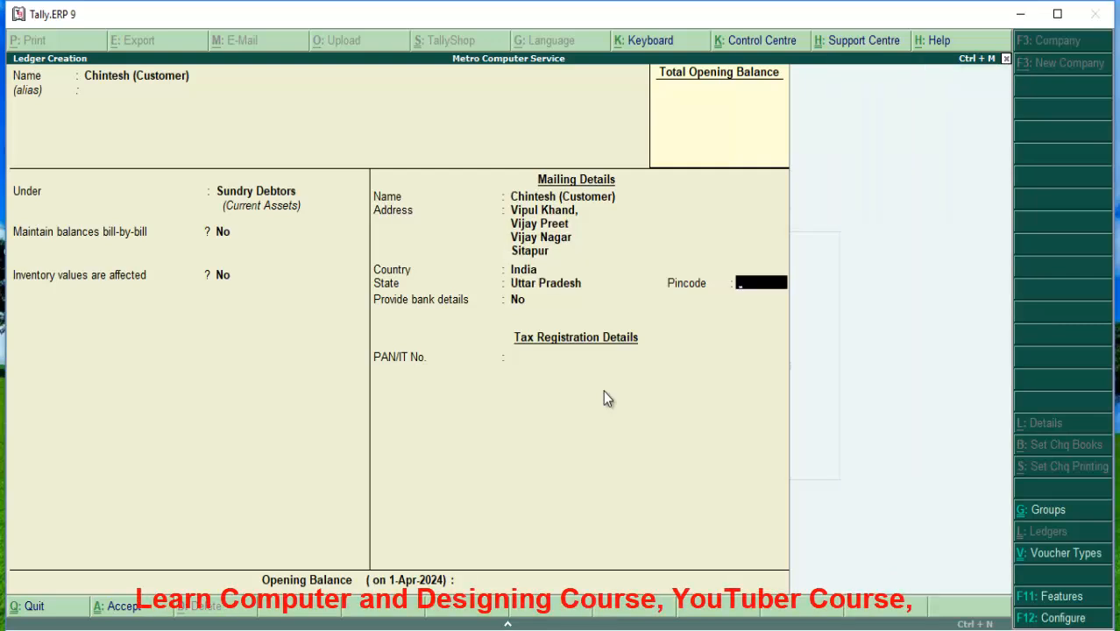
key("Return")
key("Return")
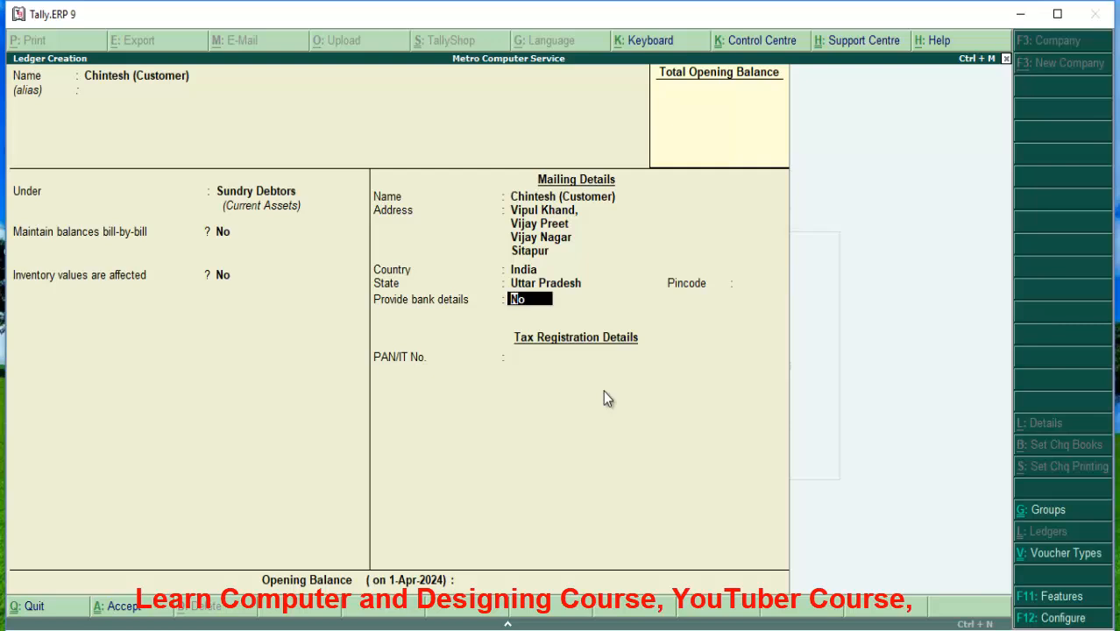
key("Return")
key("Return")
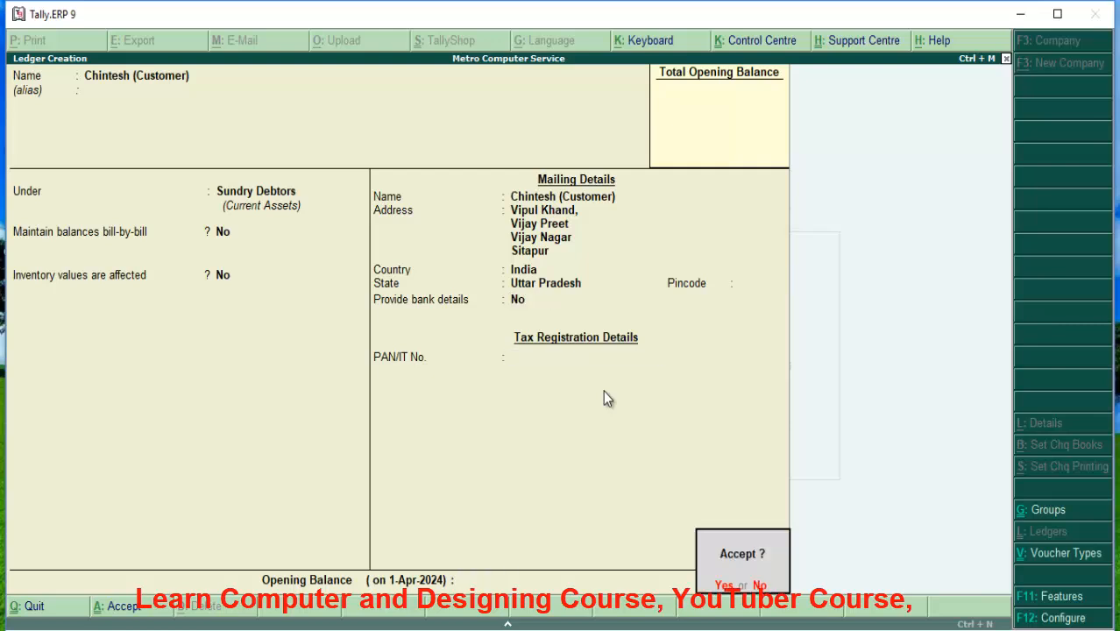
left_click(609, 396)
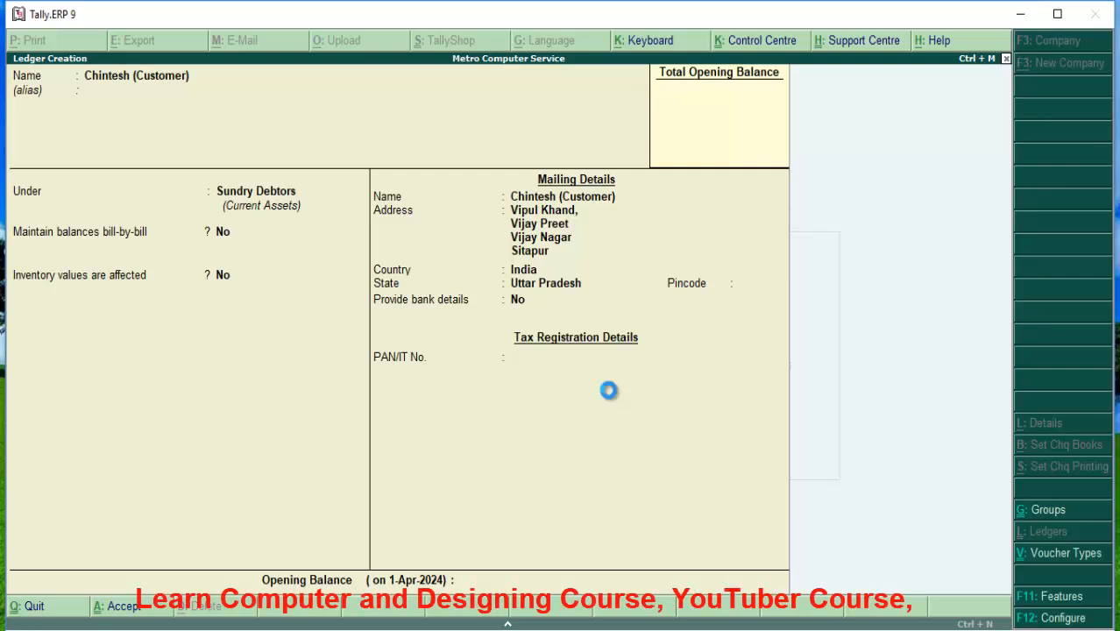
Start a ledger named Discount Taken @ and place it under the Indirect Incomes group.
type("Discount t")
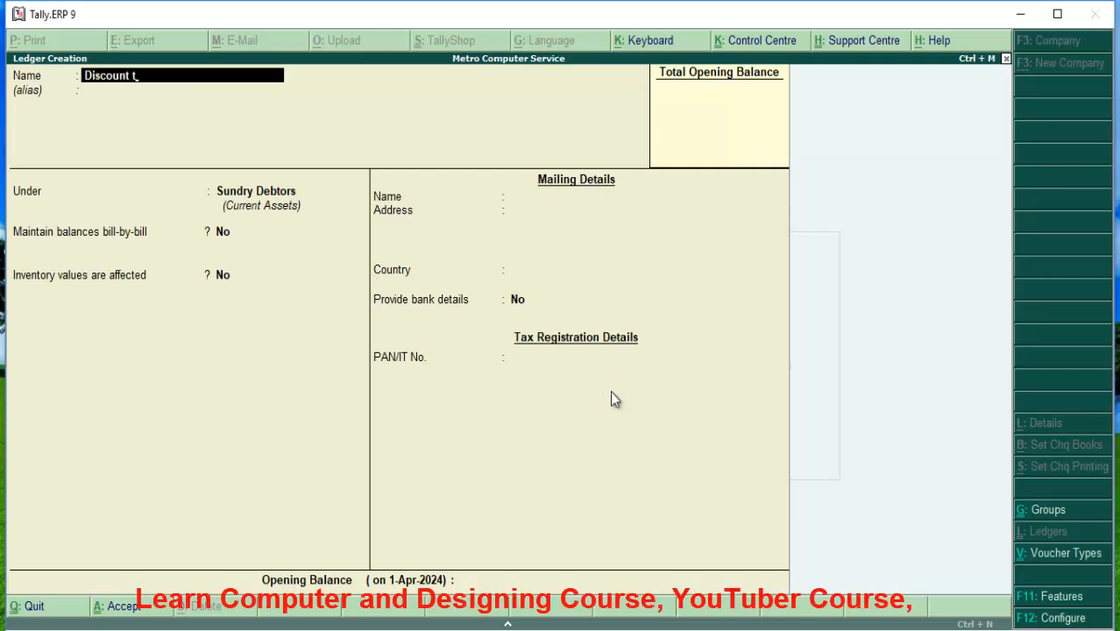
type("aken @")
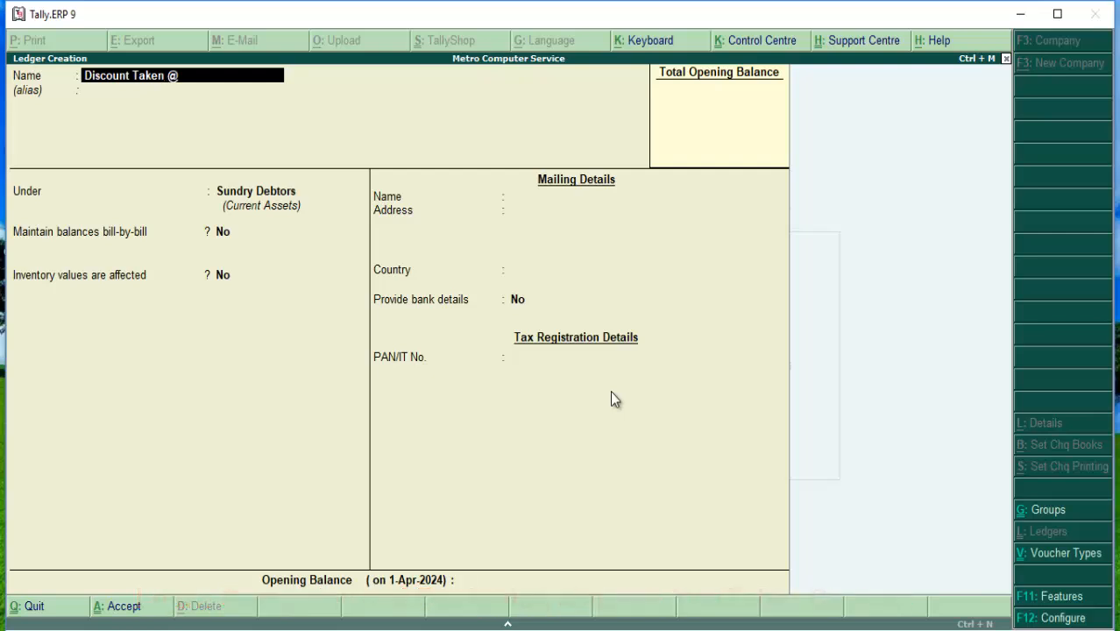
key("Return")
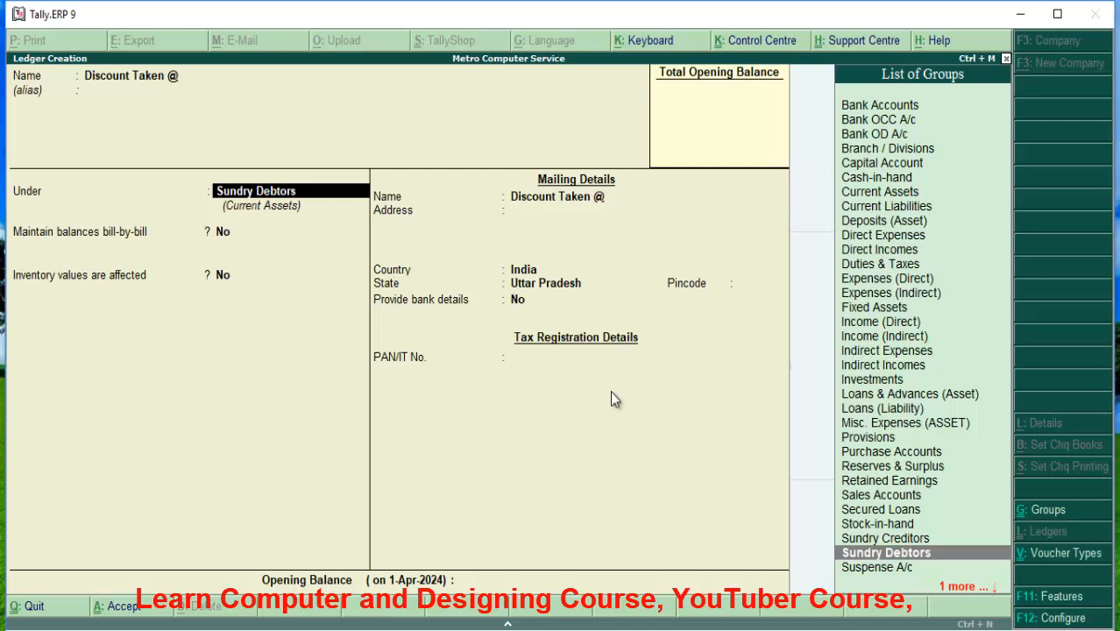
type("i")
key("Down")
key("Down")
key("Down")
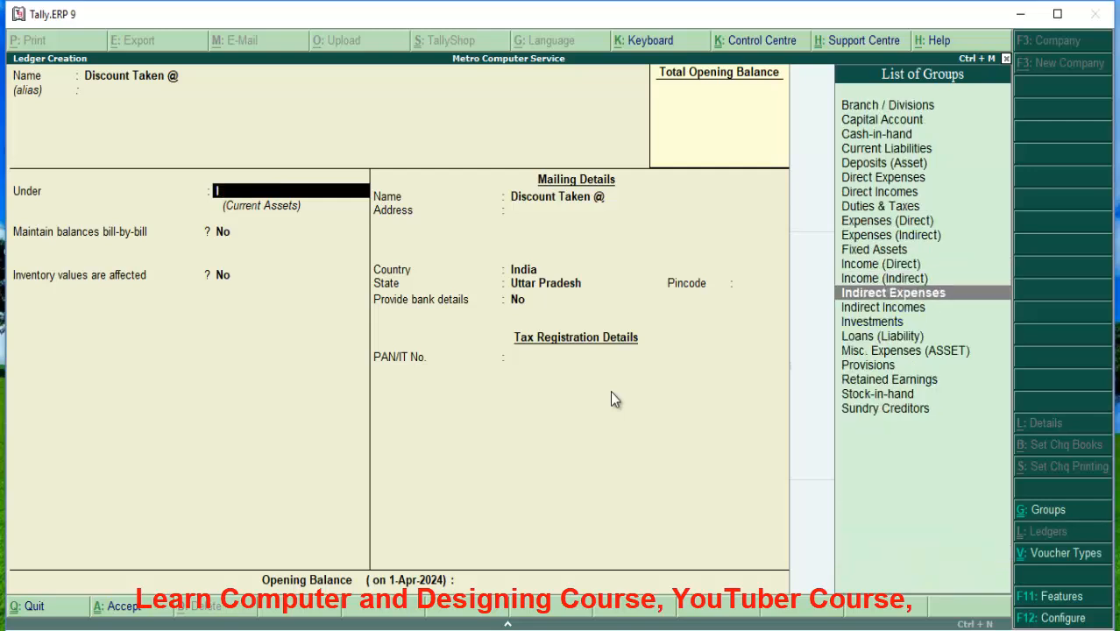
key("Return")
Keep inventory values affected at No, leave the opening balance blank, and save the Discount Taken @ ledger.
key("Return")
key("Return")
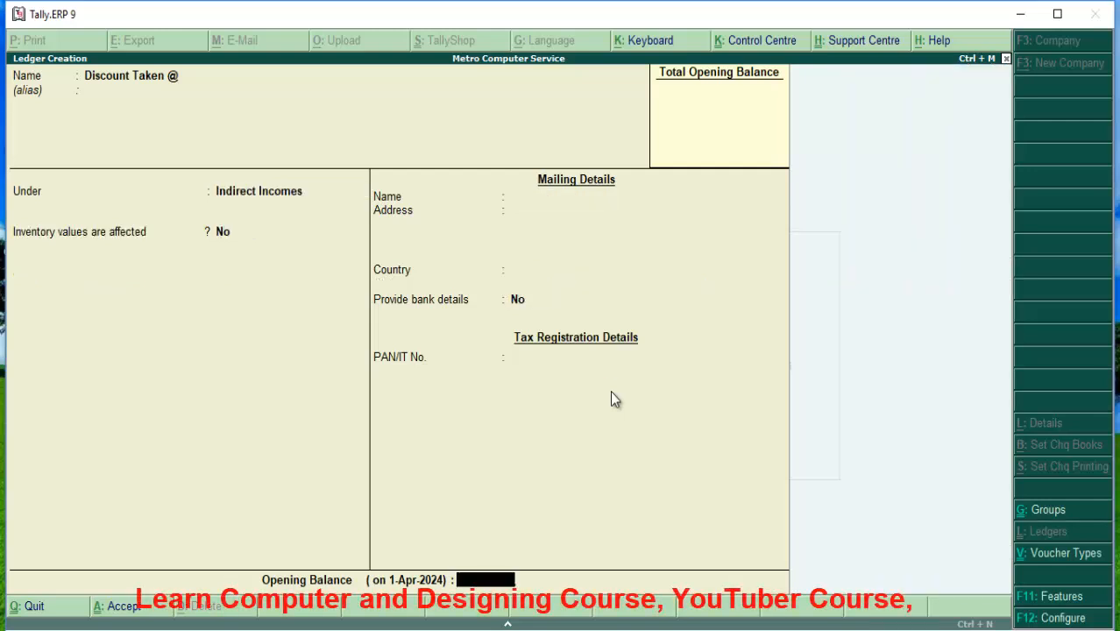
key("Return")
key("Return")
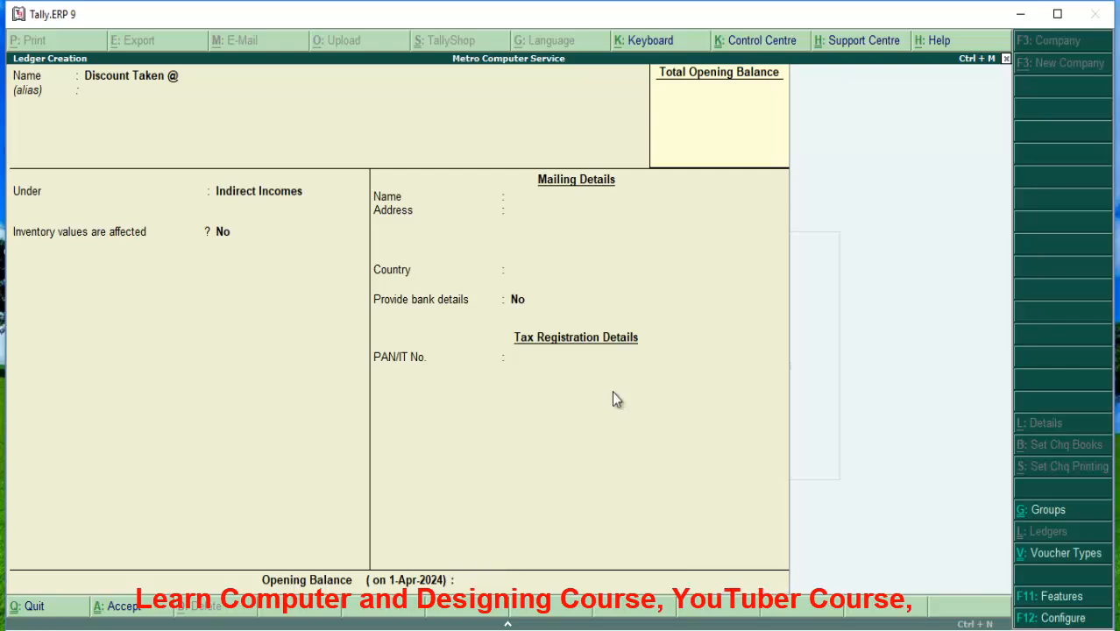
Start a ledger named Discount Given @ and place it under the Indirect Expenses group.
type("Dis")
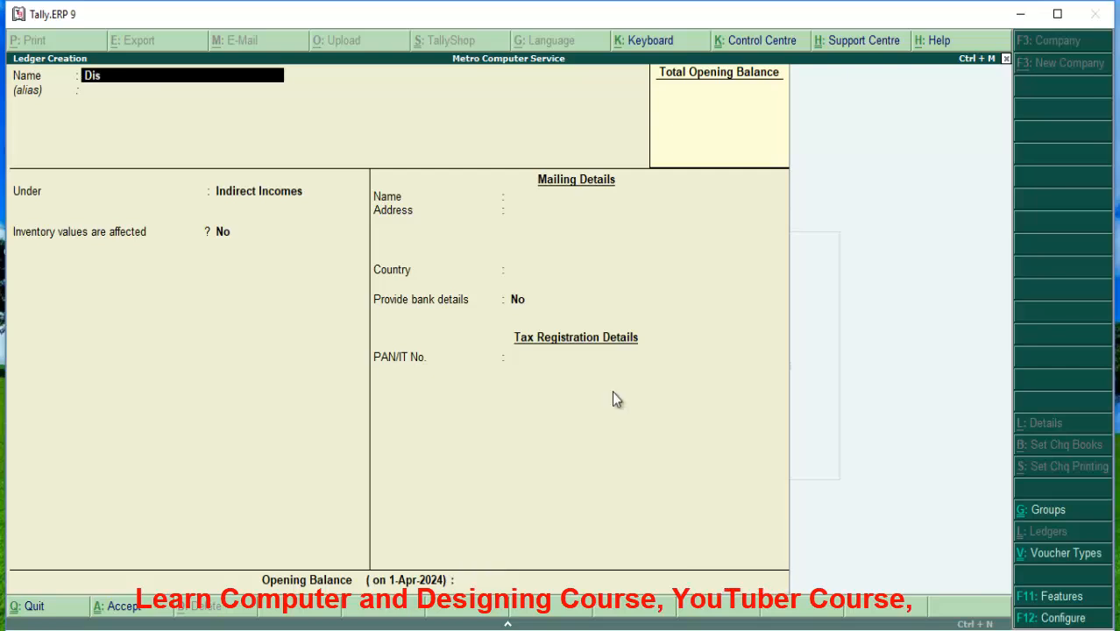
type("count G")
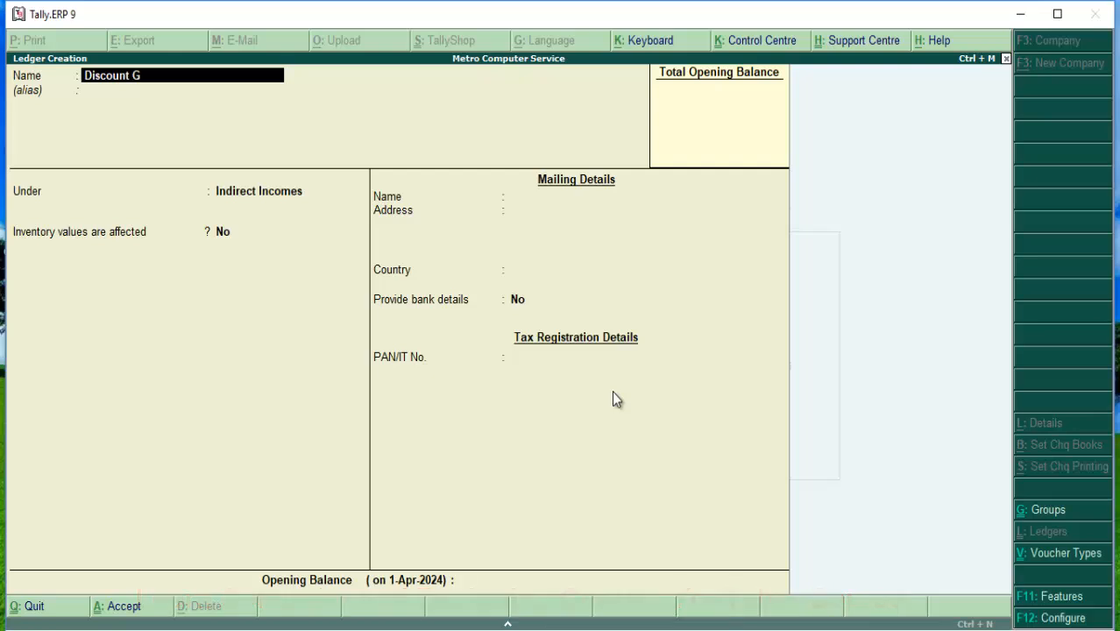
type("iven @")
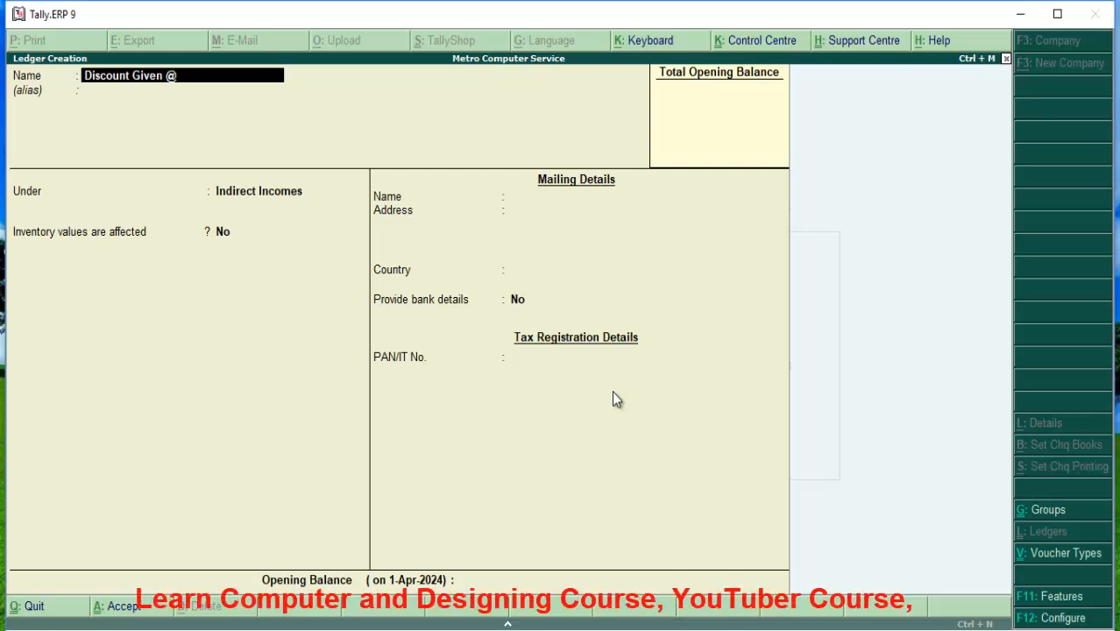
key("Return")
key("Return")
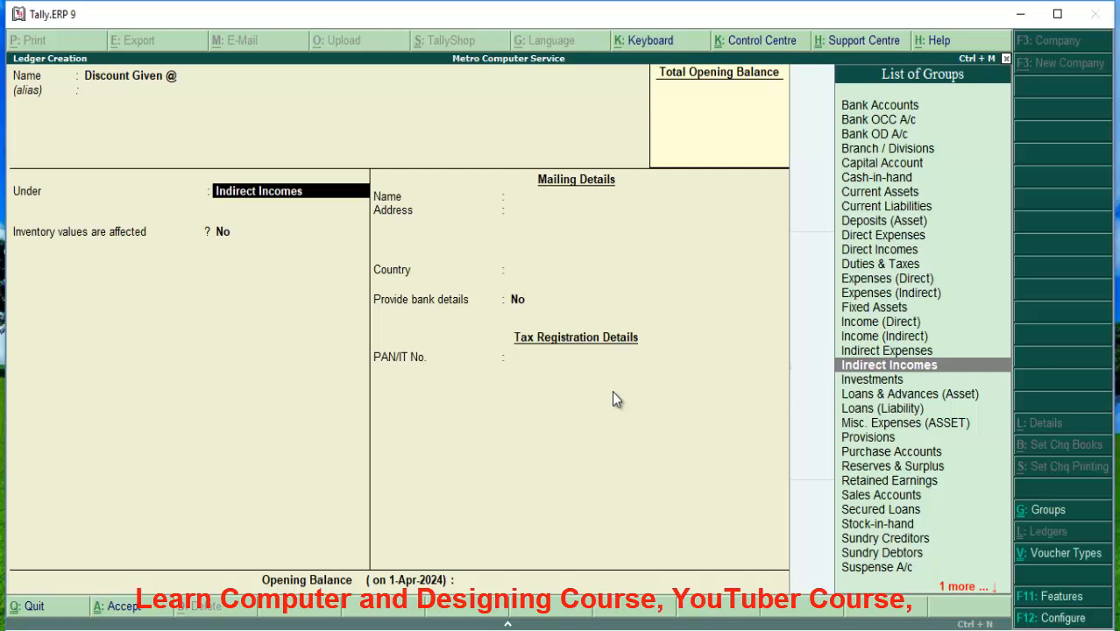
key("Up")
key("Return")
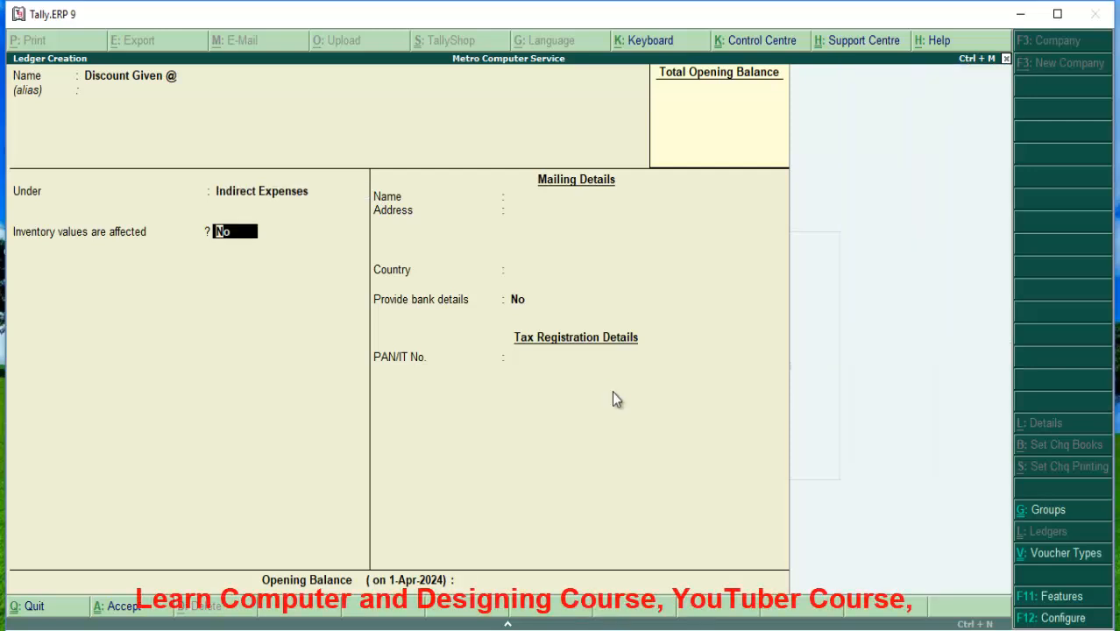
Keep inventory values and bank details at No, leave the remaining fields blank, and save the Discount Given @ ledger.
key("Return")
key("Return")
key("Return")
key("Return")
key("Return")
key("Return")
key("Return")
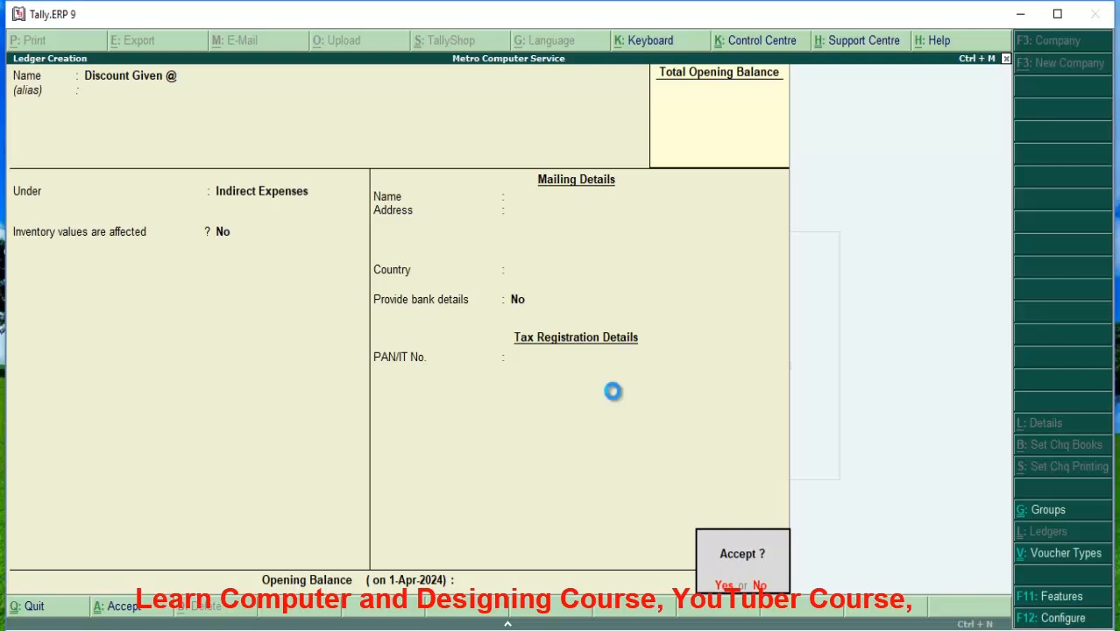
key("Return")
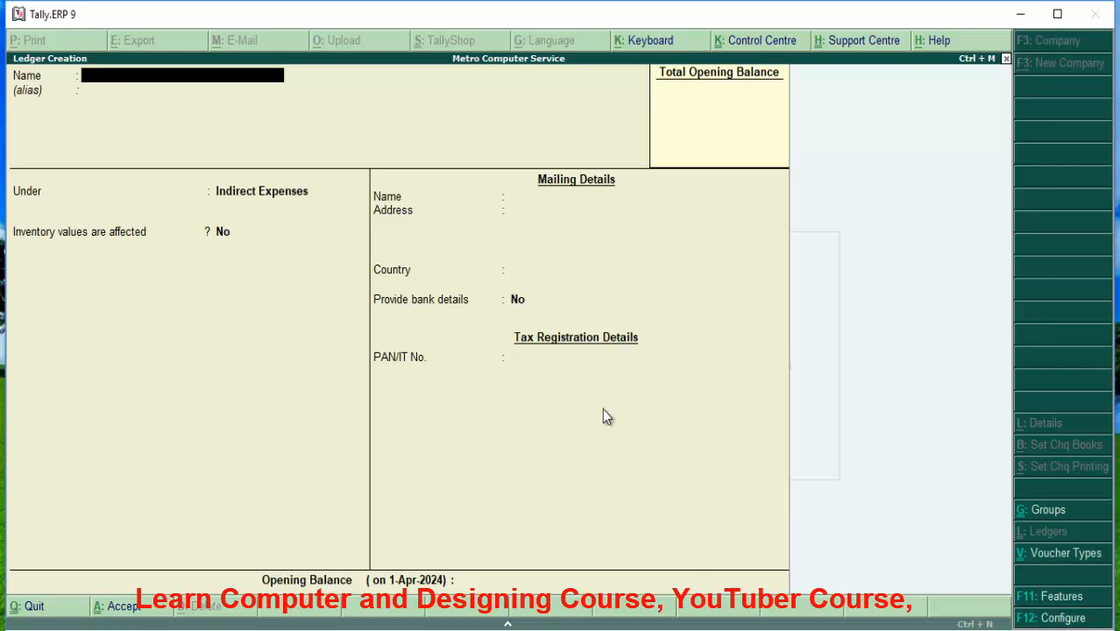
Leave ledger creation and open the single-ledger display list for Metro Computer Service.
key("Escape")
key("Escape")
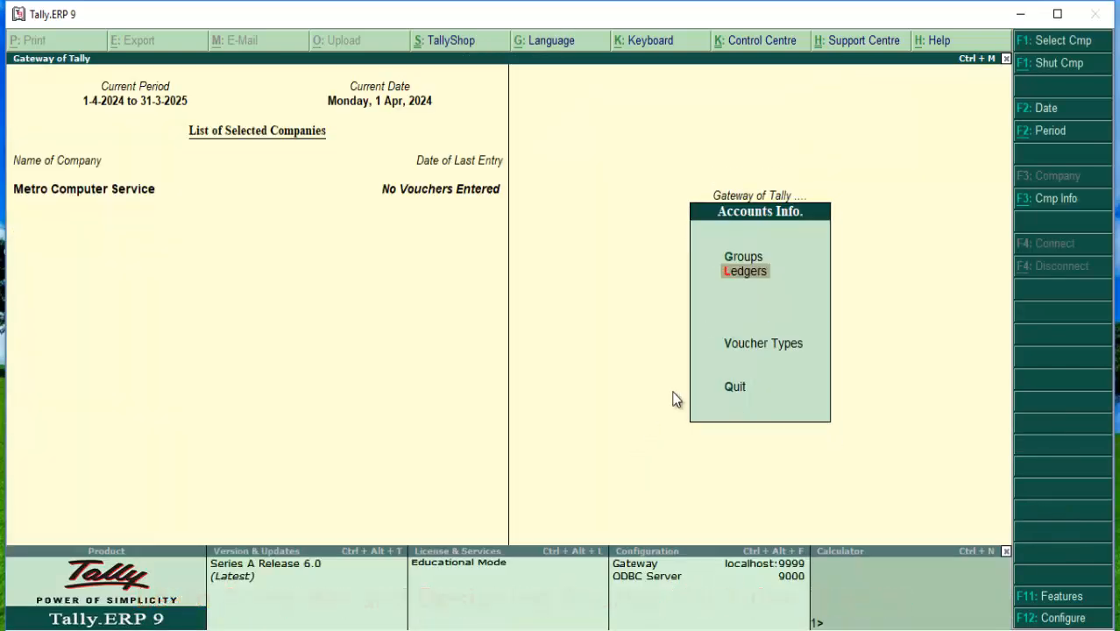
key("Return")
key("Down")
key("Return")
Review the list of ledgers from Cash to Sale Ledger, checking the newly created sales, purchase, party, customer and discount entries.
key("Down")
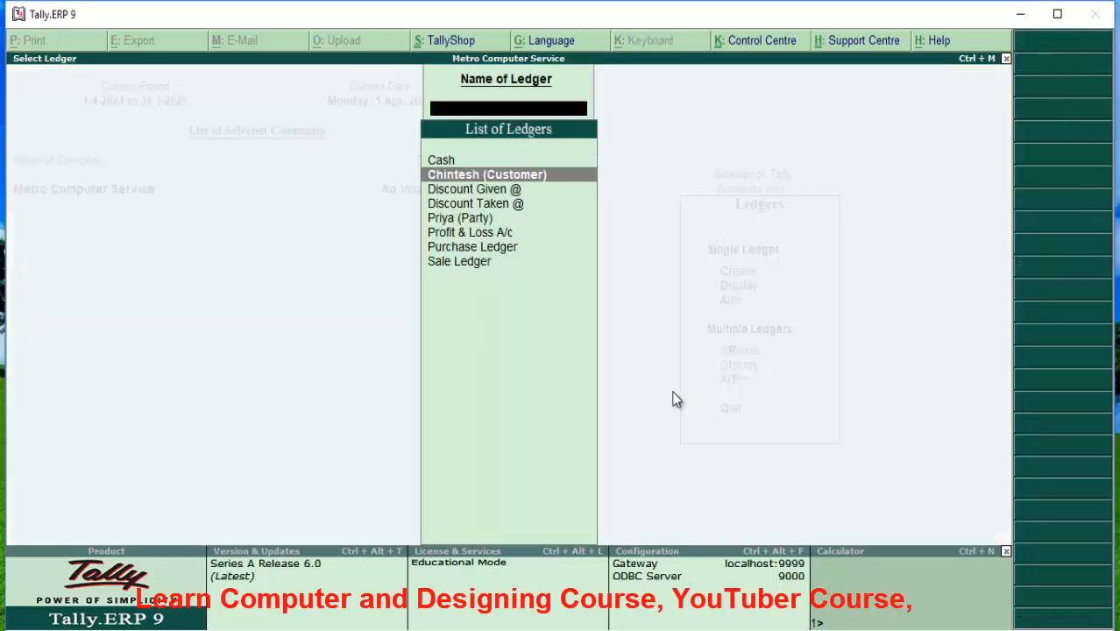
key("Up")
key("Down")
key("Down")
key("Down")
key("Down")
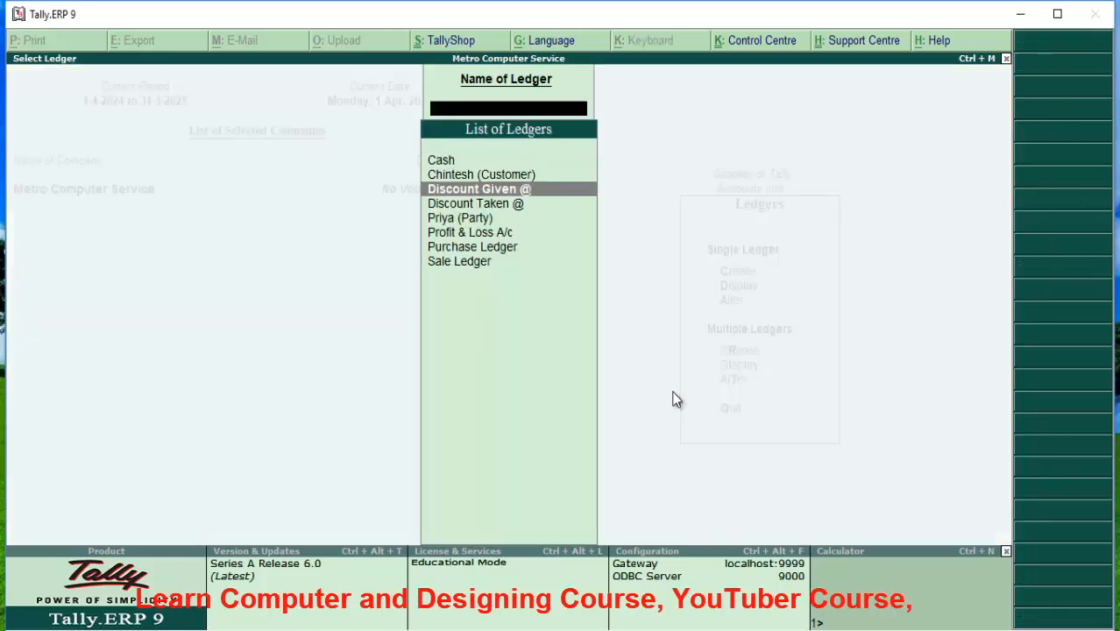
key("Down")
key("Down")
key("Down")
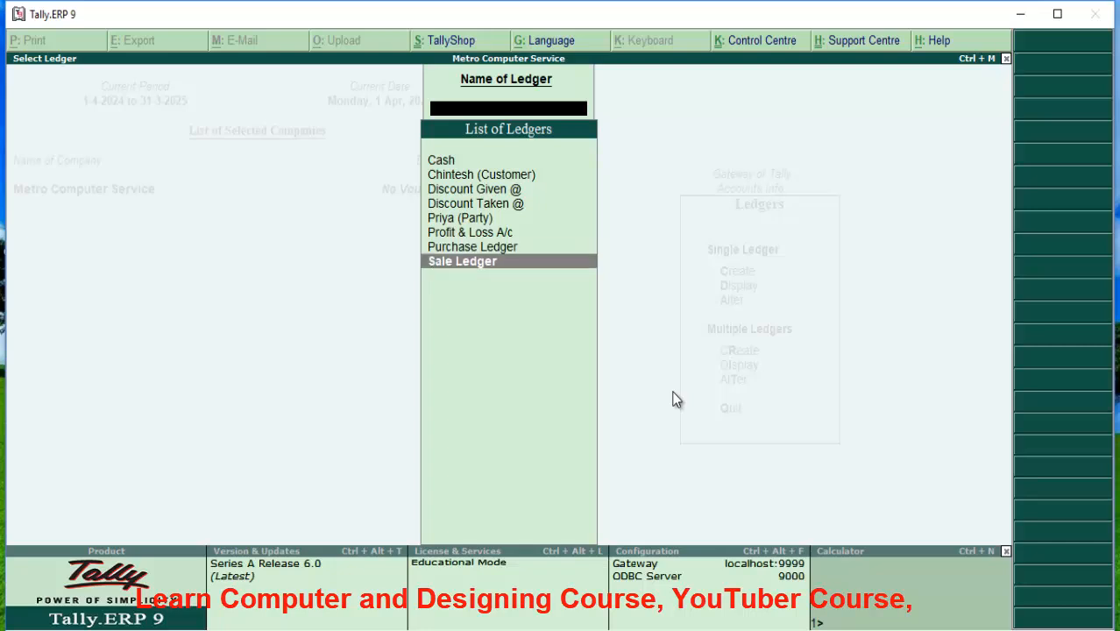
key("Up")
key("Up")
key("Up")
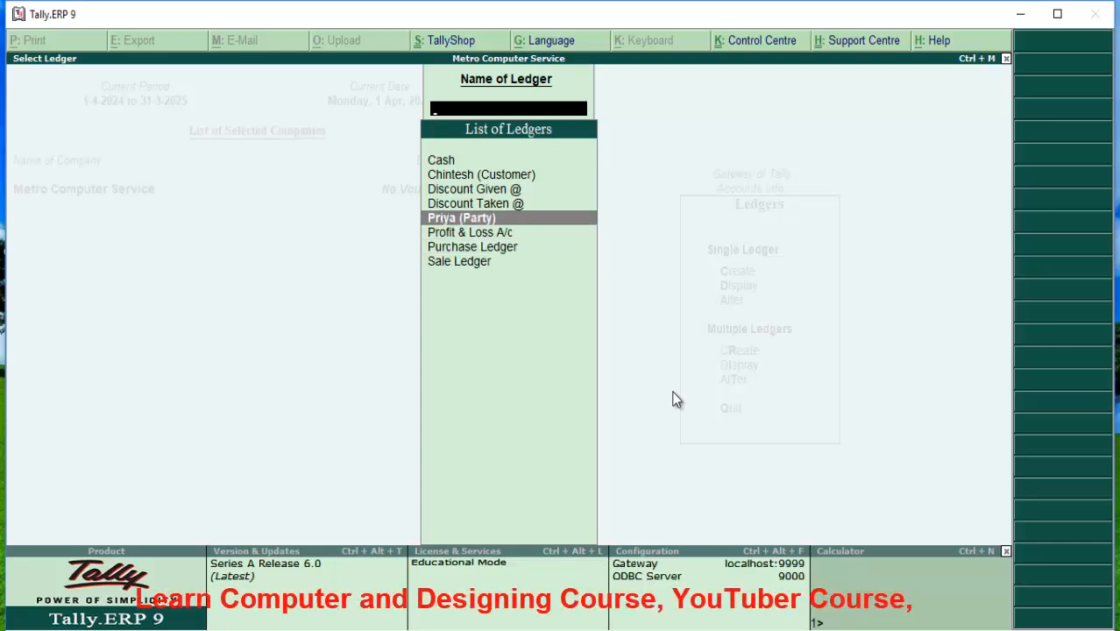
key("Up")
key("Up")
key("Up")
key("Up")
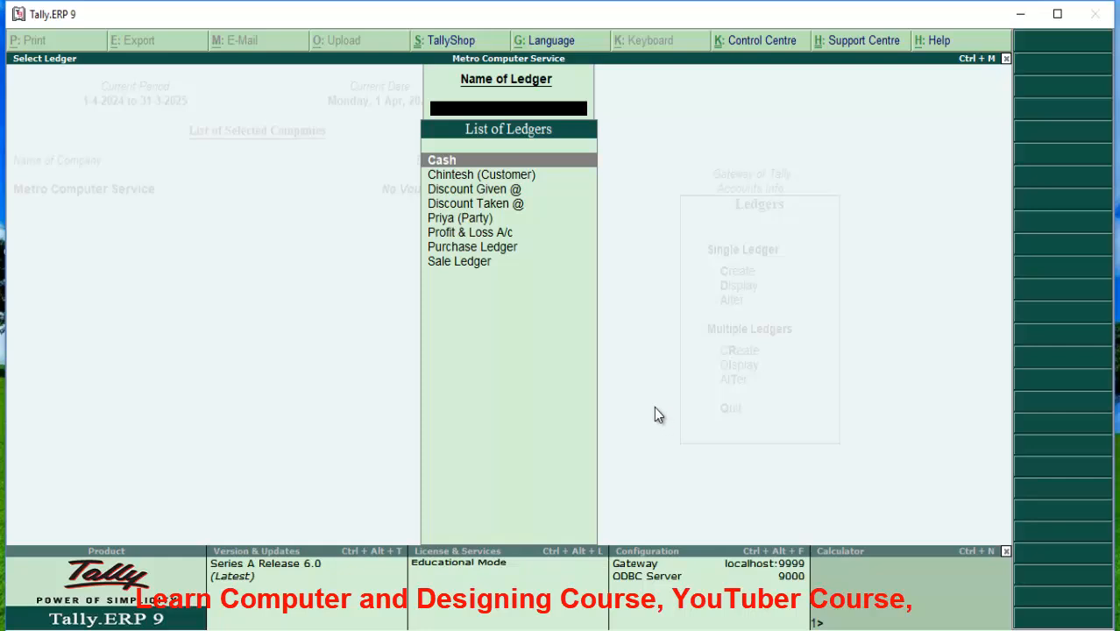
left_click(480, 629)
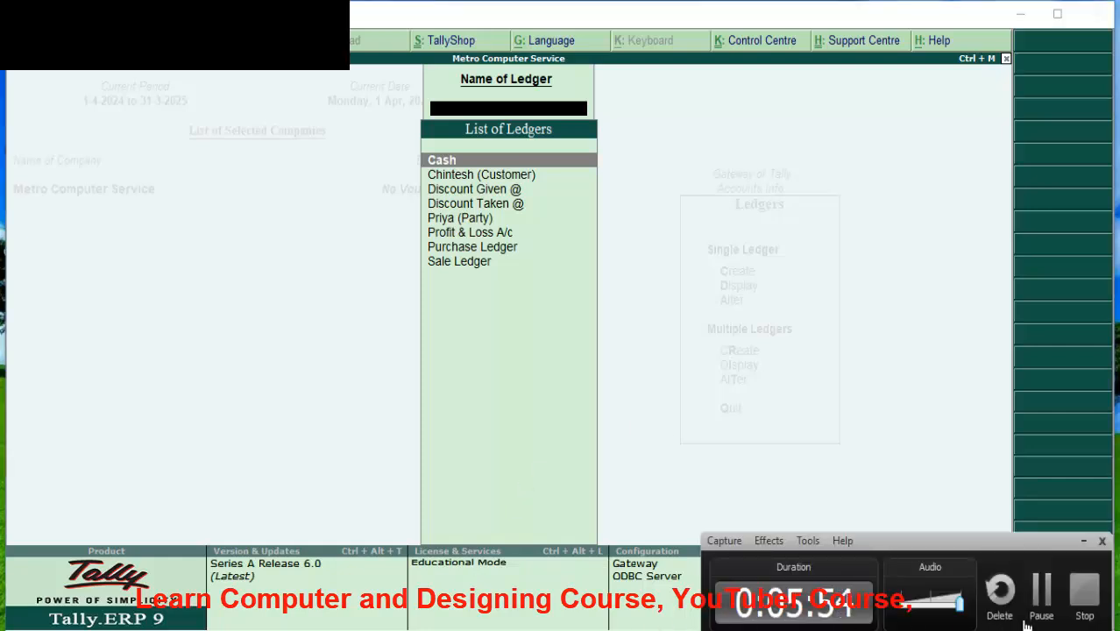